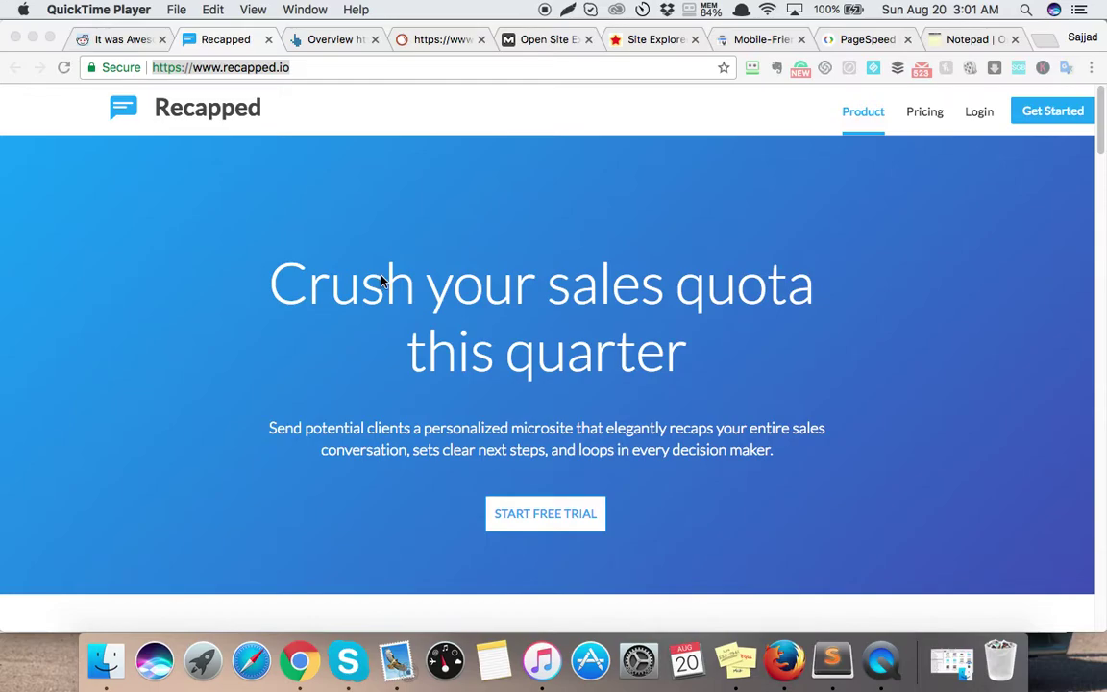
# Scroll up and down through the Recapped homepage to review its content.
pyautogui.scroll(-5, 289, 269)
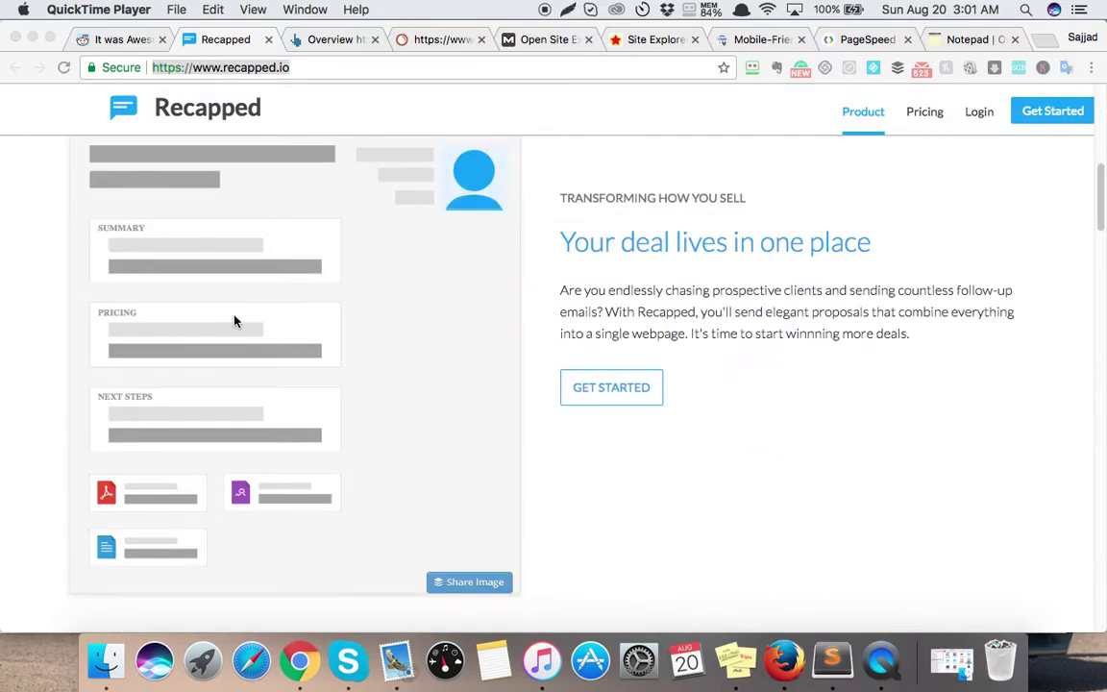
pyautogui.scroll(5, 38, 394)
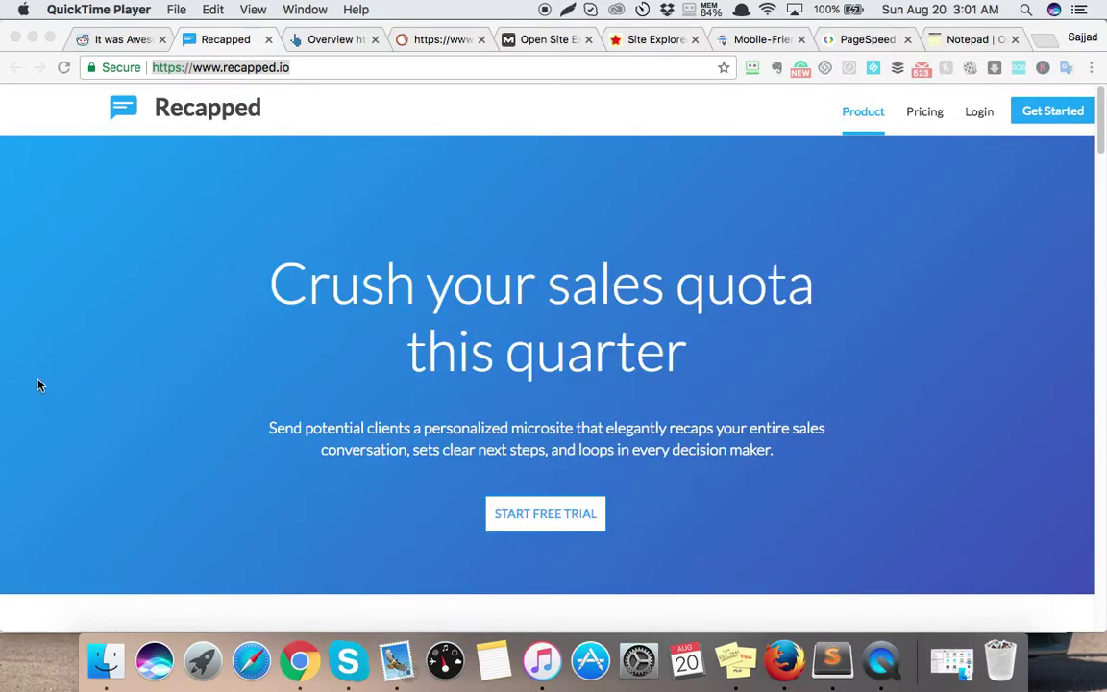
pyautogui.scroll(-1, 39, 386)
pyautogui.scroll(-5, 39, 386)
pyautogui.scroll(-4, 38, 389)
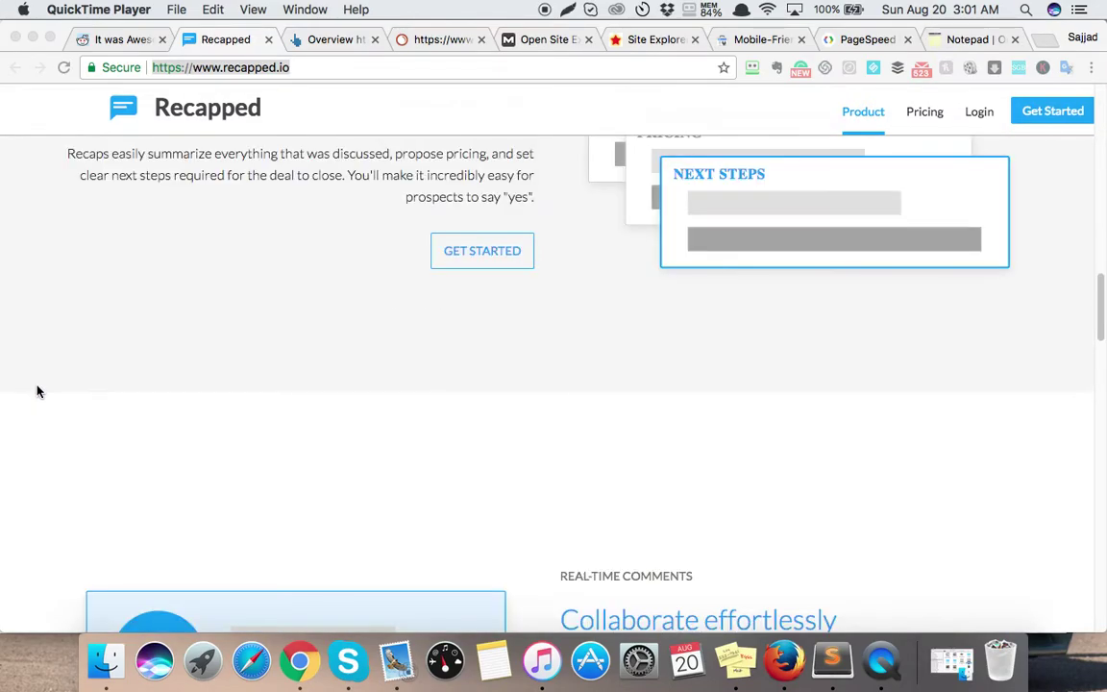
pyautogui.scroll(5, 39, 391)
pyautogui.scroll(5, 38, 391)
pyautogui.scroll(10, 39, 391)
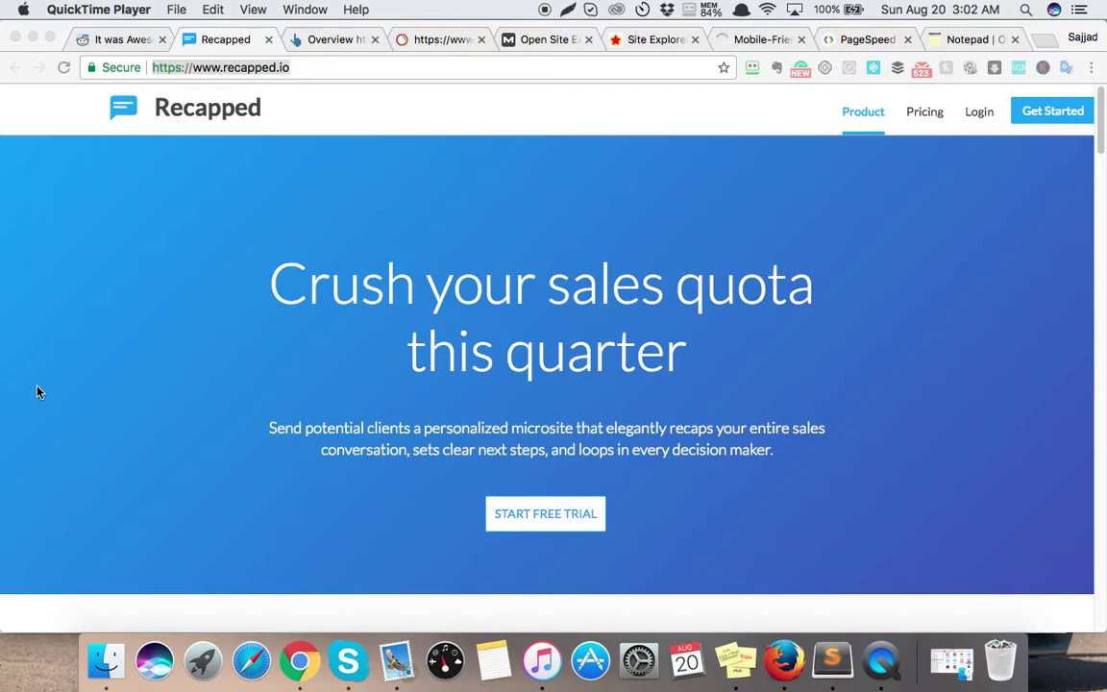
pyautogui.scroll(-5, 332, 376)
pyautogui.scroll(5, 337, 384)
pyautogui.scroll(-5, 352, 381)
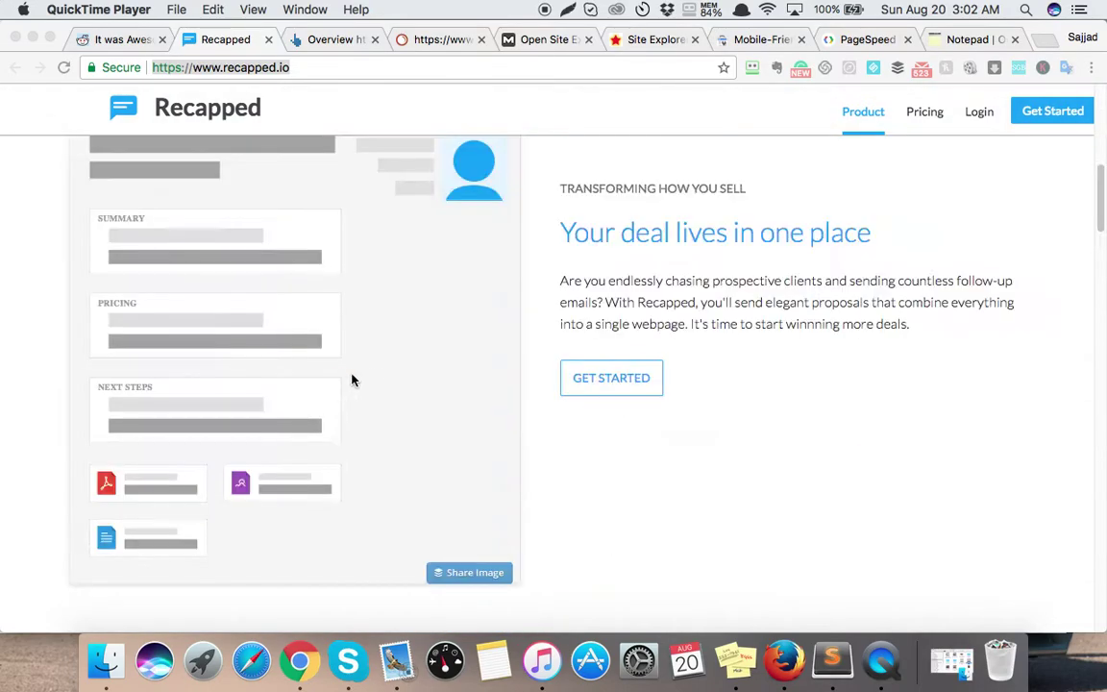
pyautogui.scroll(-5, 435, 440)
pyautogui.scroll(5, 852, 405)
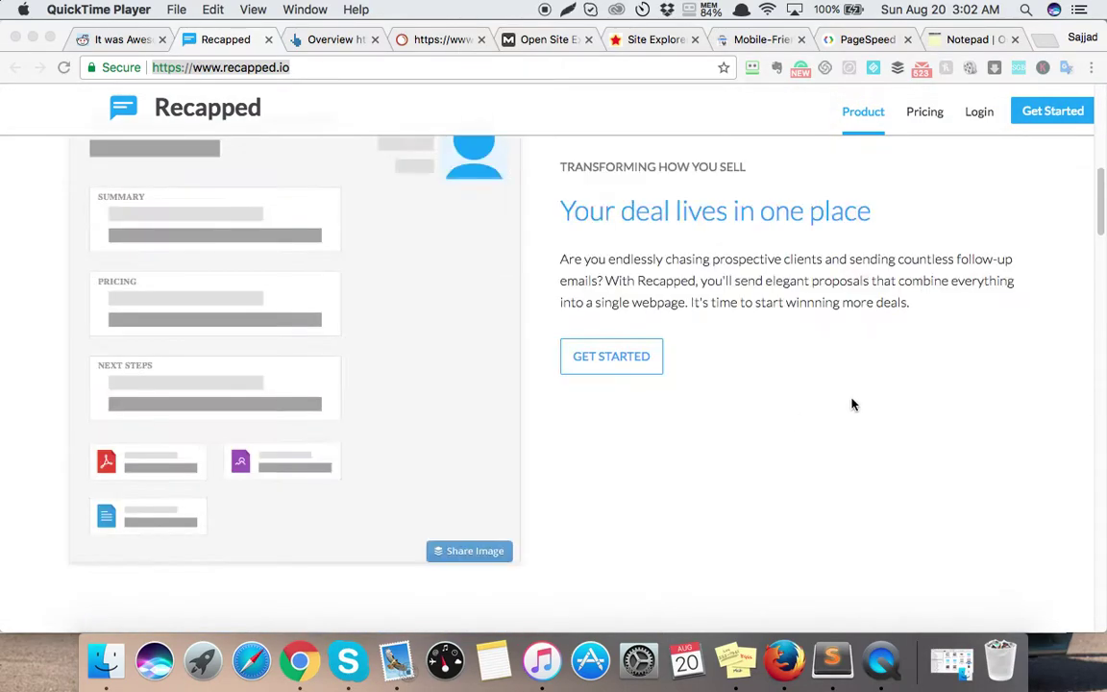
pyautogui.scroll(5, 852, 405)
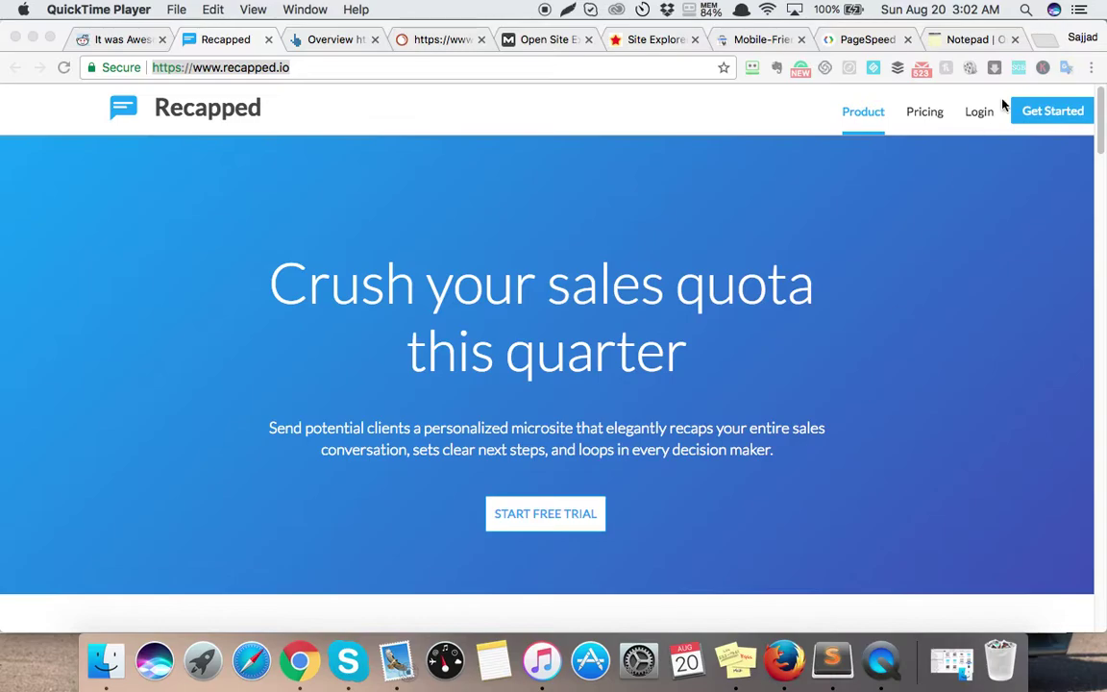
# Open the Recapped pricing page and scroll through it.
pyautogui.click(940, 115)
pyautogui.scroll(-5, 217, 287)
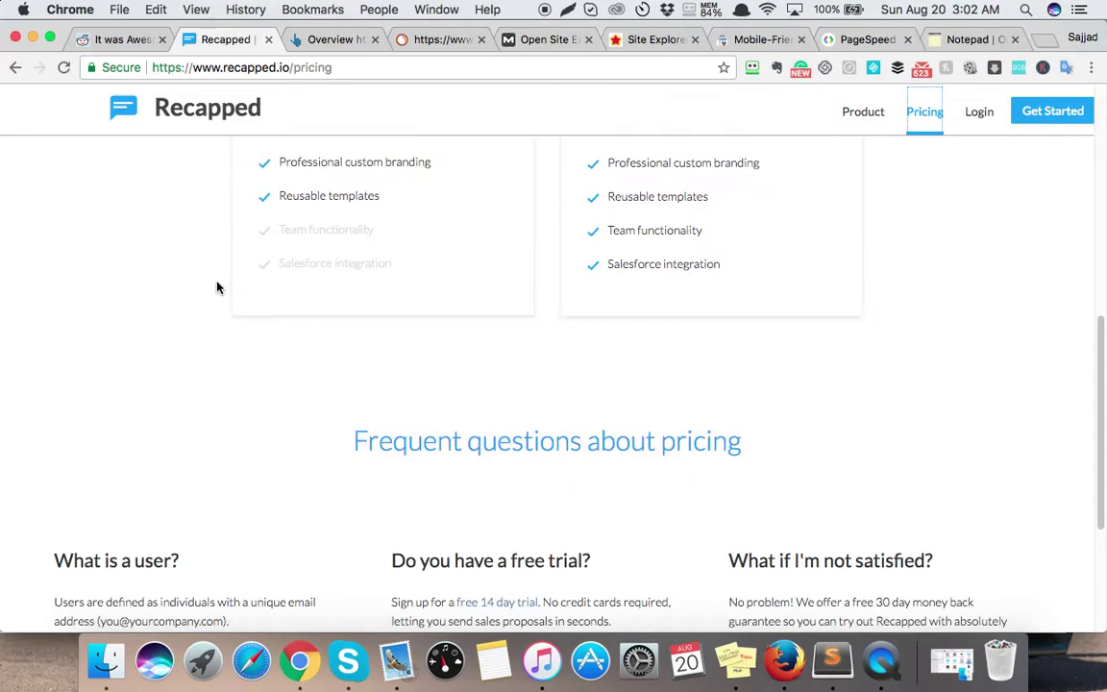
pyautogui.scroll(3, 217, 289)
pyautogui.scroll(3, 219, 288)
pyautogui.scroll(4, 219, 288)
pyautogui.scroll(-10, 194, 327)
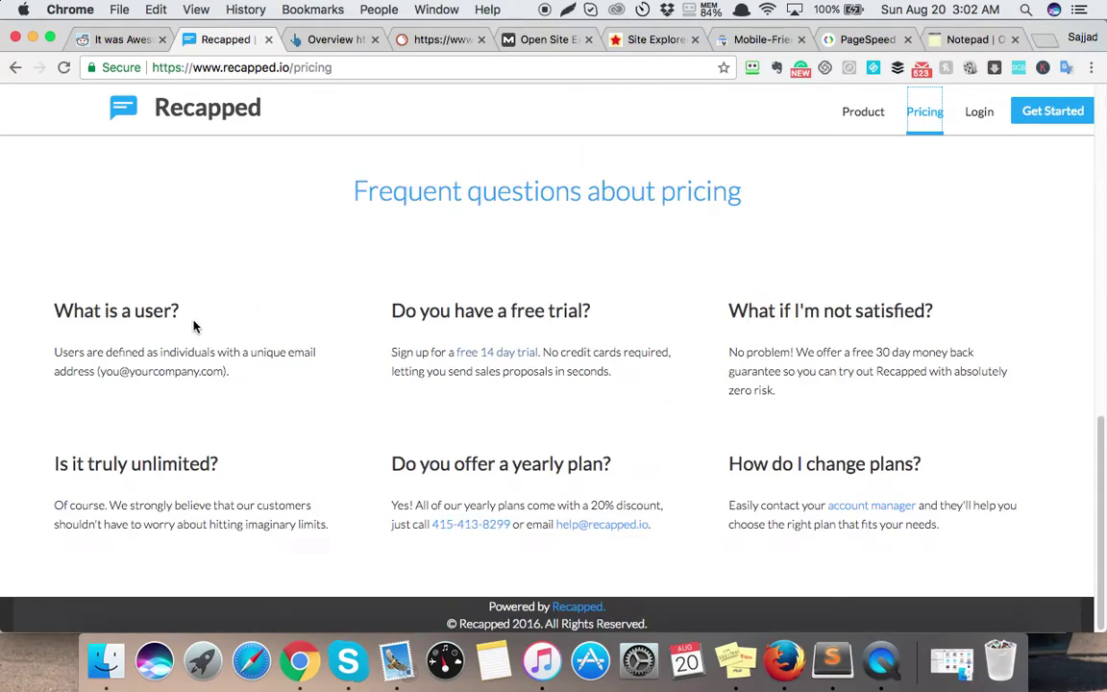
# Visit the sign-in page, then go back to the homepage and look it over.
pyautogui.click(979, 114)
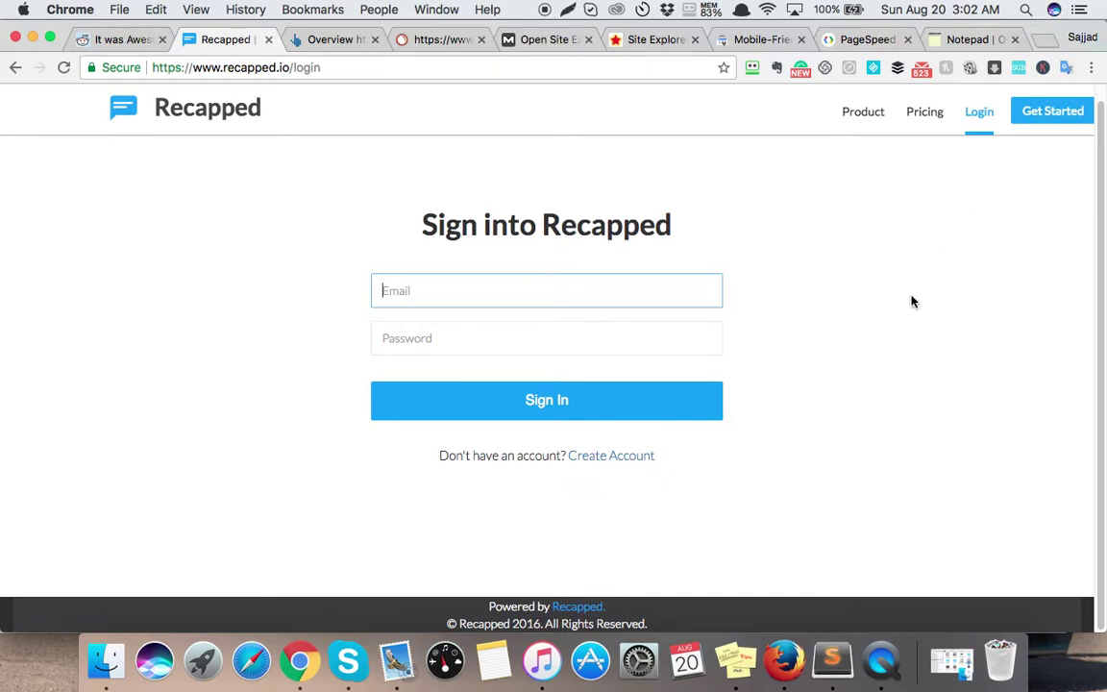
pyautogui.click(863, 111)
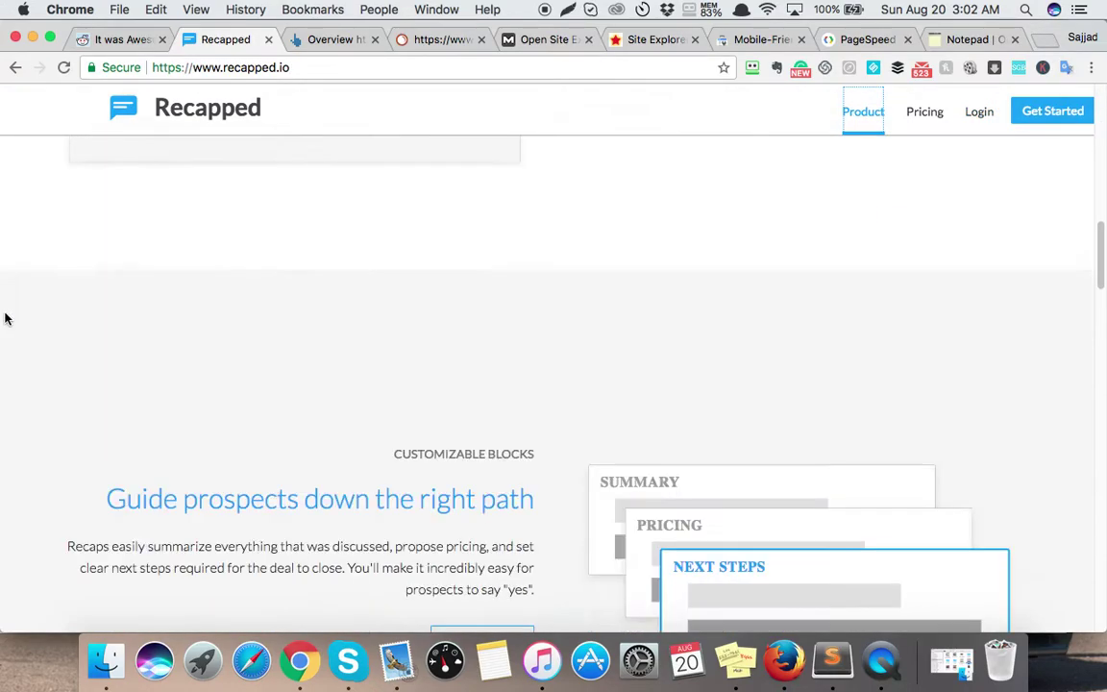
pyautogui.scroll(10, 15, 306)
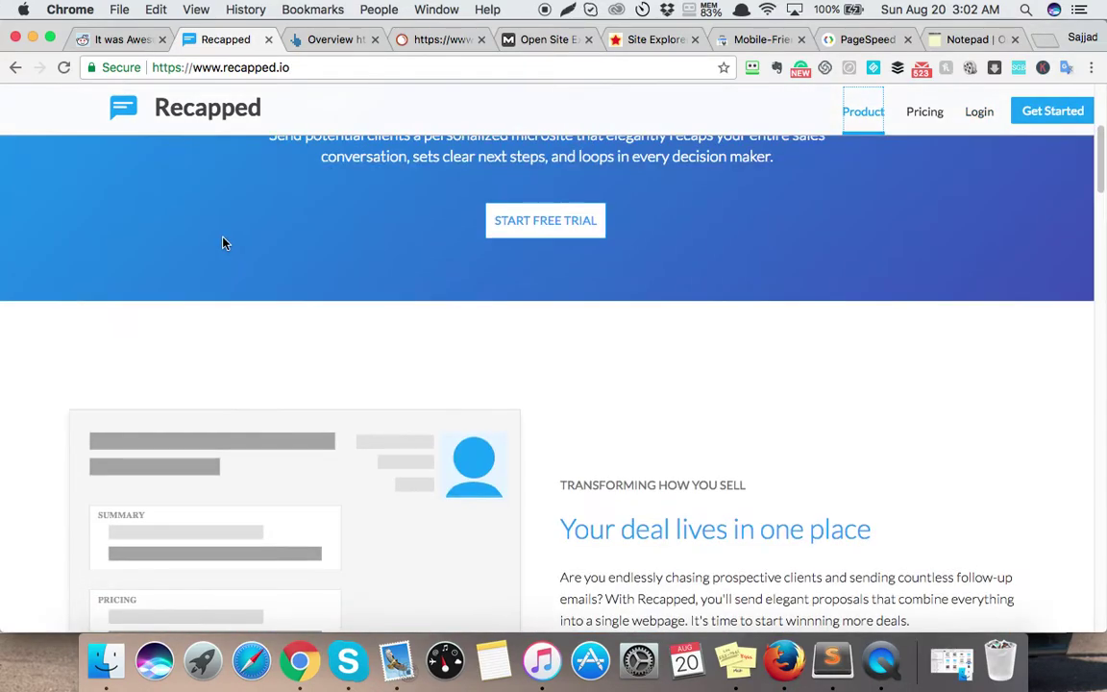
pyautogui.click(366, 290)
pyautogui.scroll(-4, 354, 306)
pyautogui.scroll(7, 413, 239)
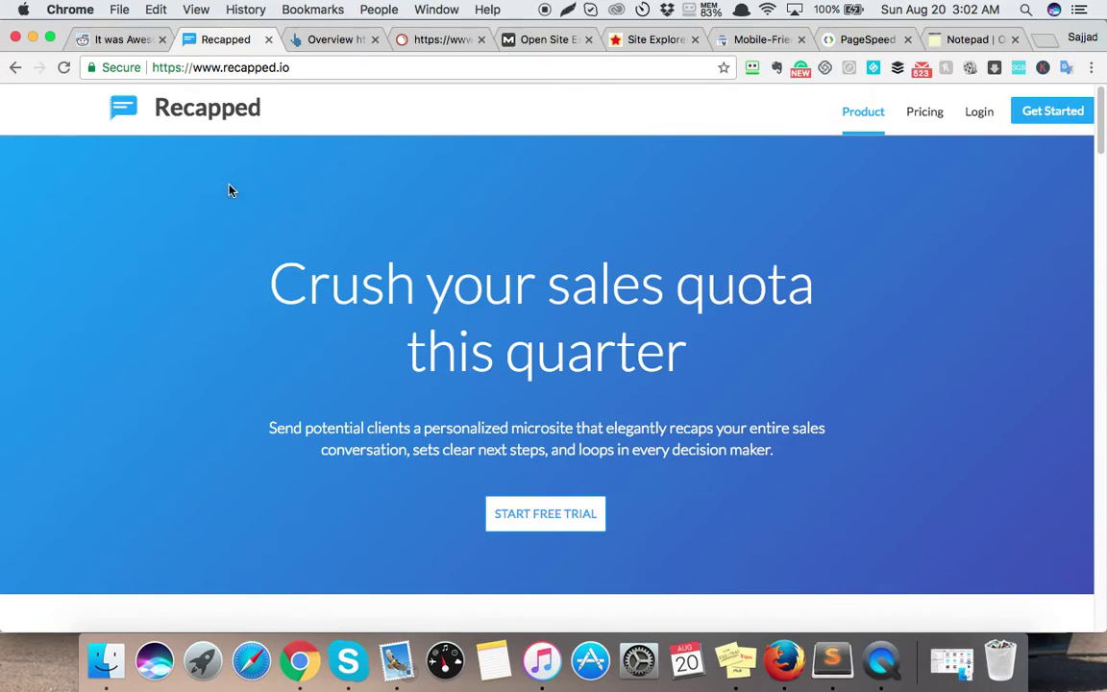
# Highlight the recapped.io domain in the address bar.
pyautogui.click(164, 68)
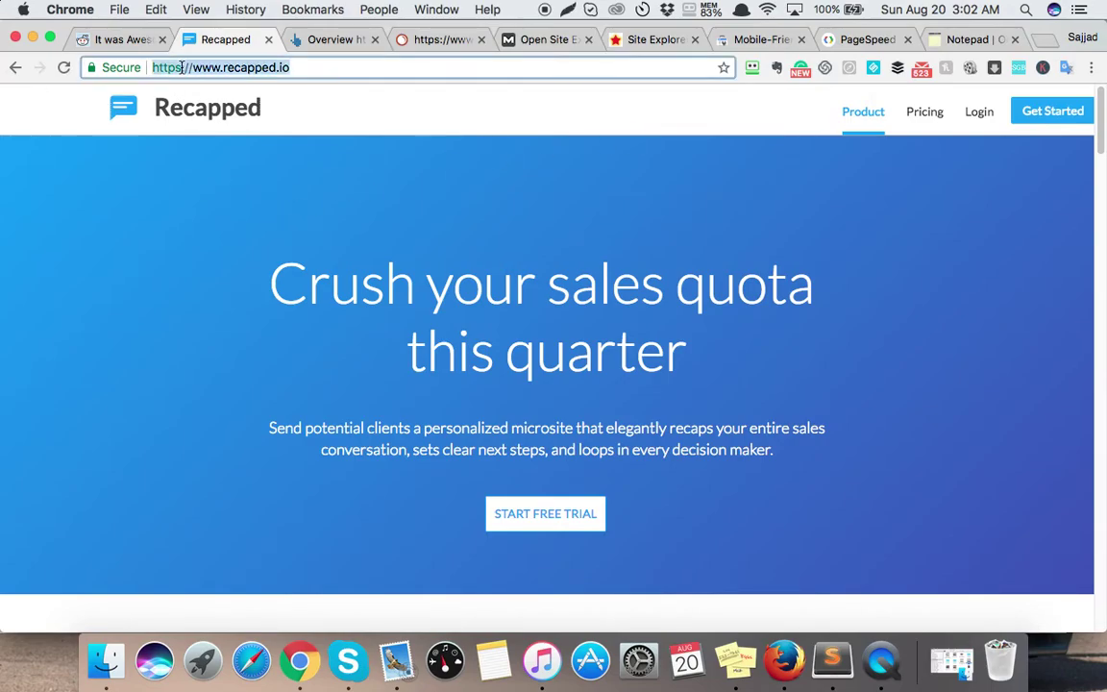
pyautogui.click(182, 67)
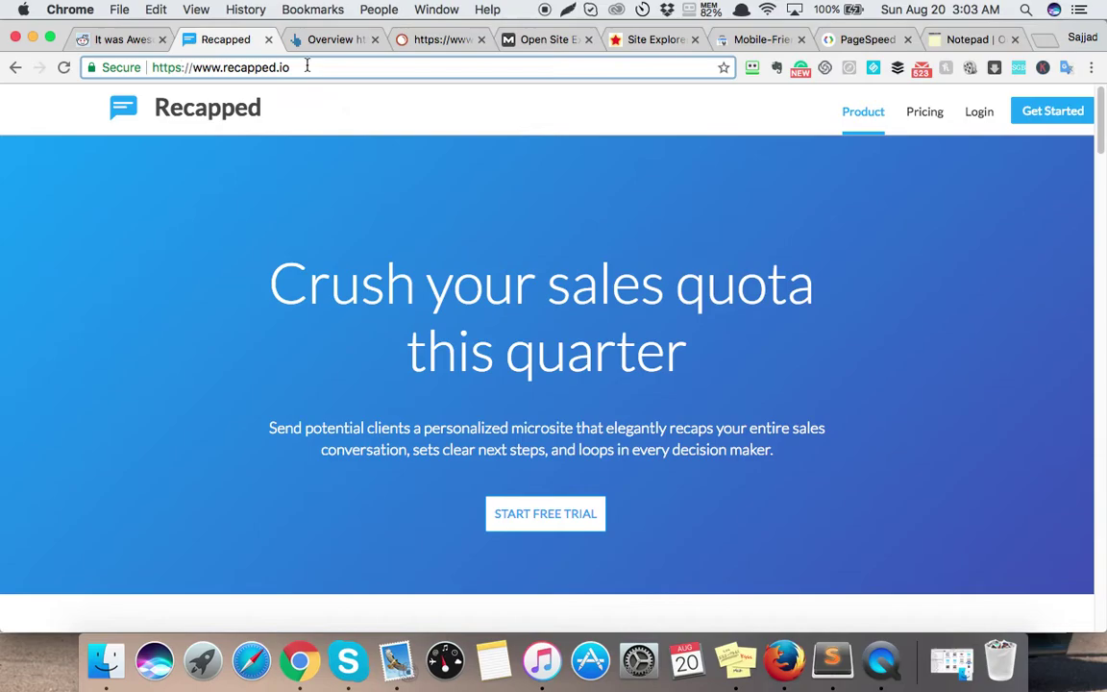
pyautogui.moveTo(288, 67); pyautogui.dragTo(248, 68)
pyautogui.click(341, 121)
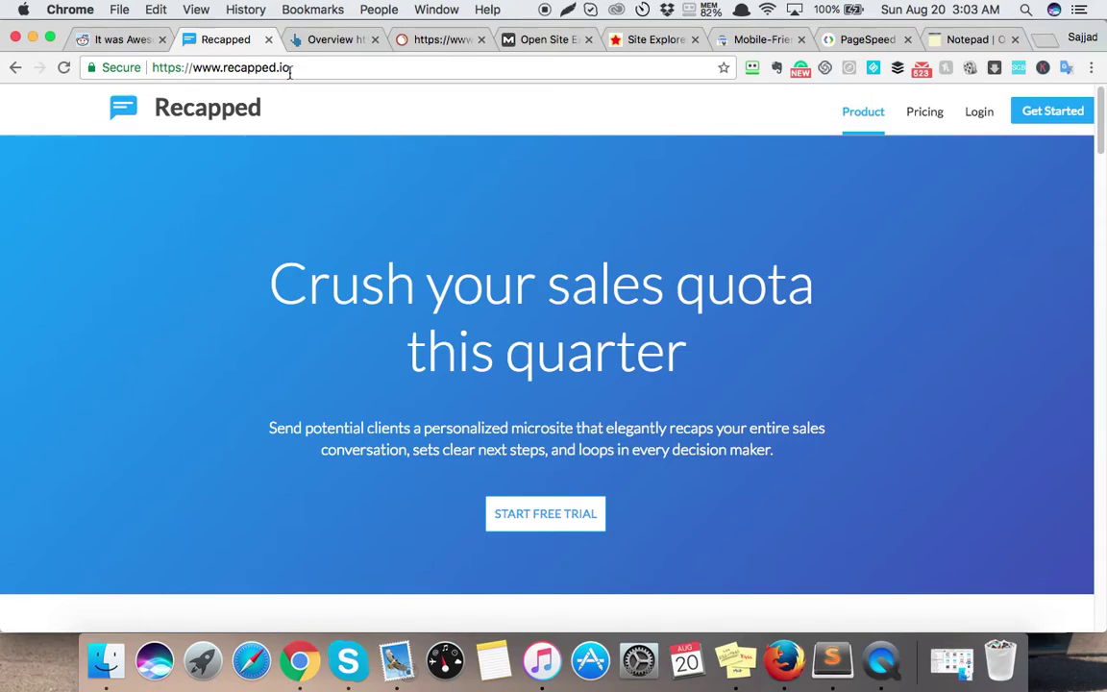
pyautogui.moveTo(288, 67); pyautogui.dragTo(142, 67)
pyautogui.click(297, 121)
pyautogui.scroll(-6, 423, 175)
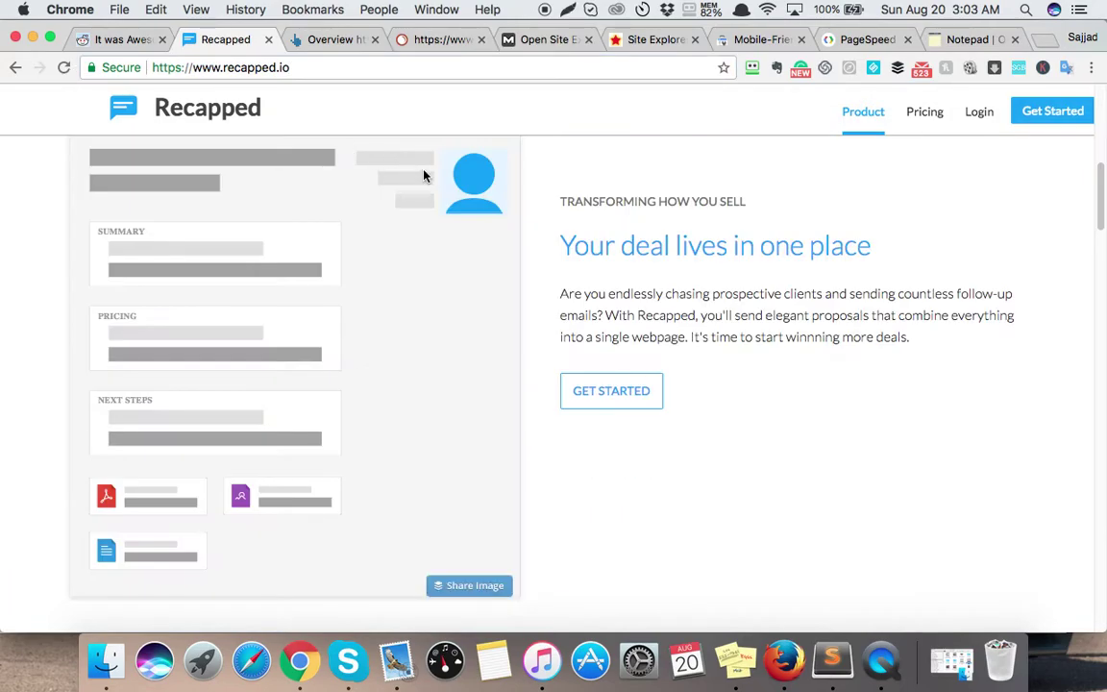
pyautogui.scroll(3, 564, 192)
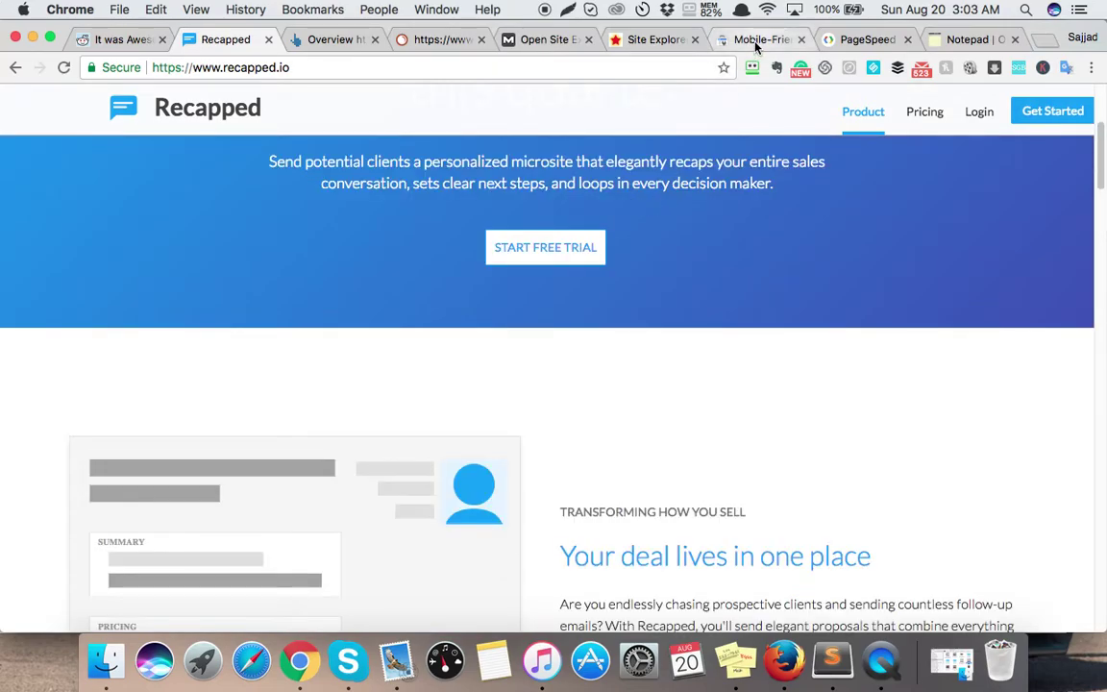
# In Notepad, highlight the line 'sales, sales proposals, increasing sales'.
pyautogui.click(947, 39)
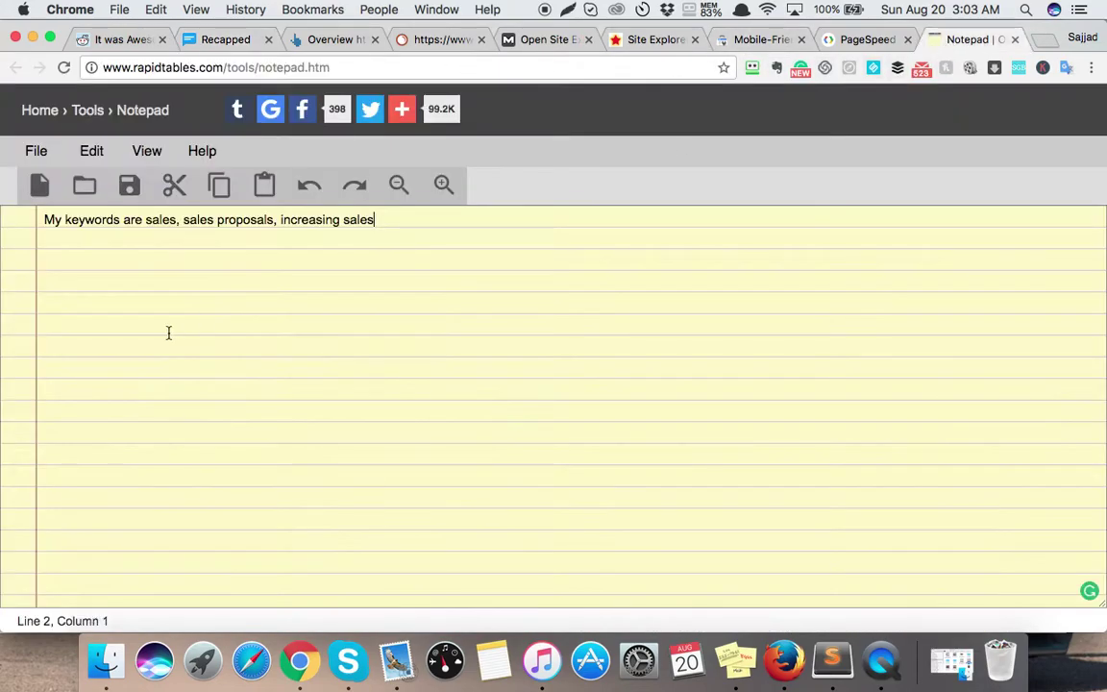
pyautogui.click(165, 242)
pyautogui.moveTo(377, 221); pyautogui.dragTo(44, 221)
pyautogui.press('Right')
pyautogui.moveTo(403, 222); pyautogui.dragTo(141, 219)
pyautogui.press('Right')
pyautogui.moveTo(313, 222); pyautogui.dragTo(412, 230)
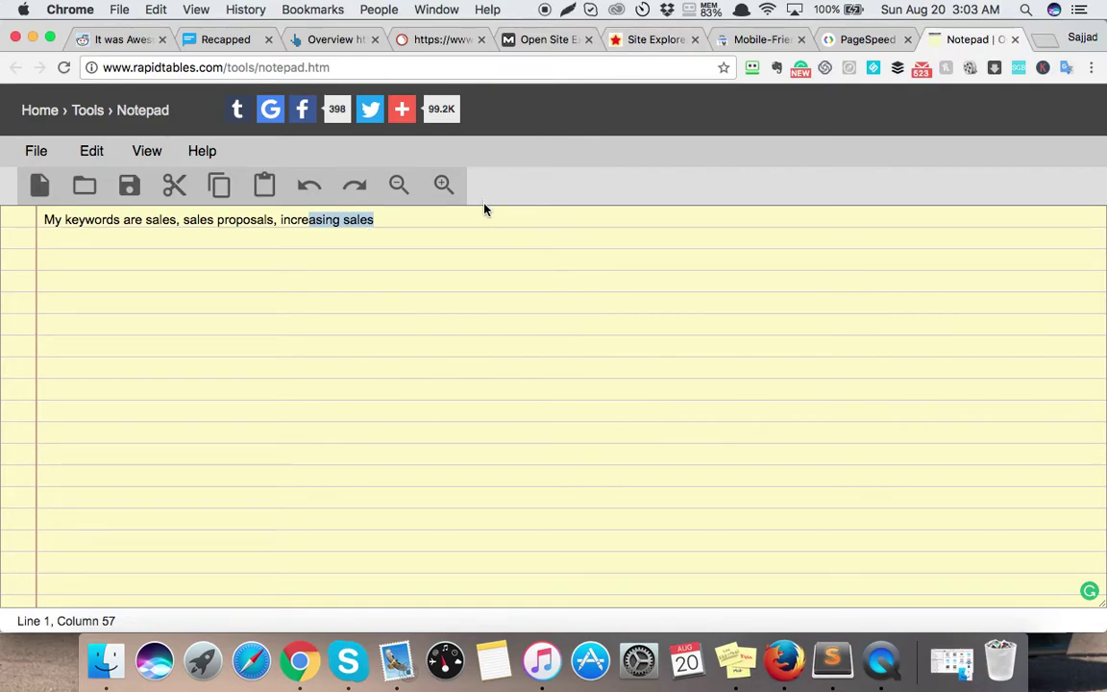
pyautogui.press('Right')
pyautogui.moveTo(182, 219); pyautogui.dragTo(391, 221)
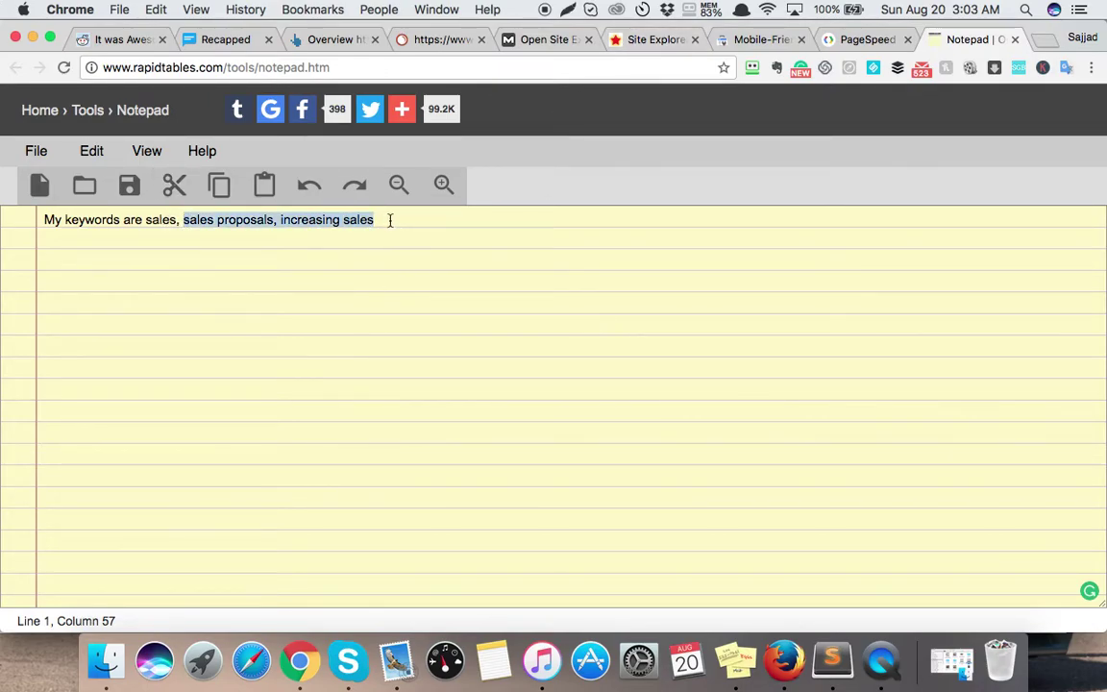
# Select the individual keywords 'sales' and 'sales proposals' in the notes.
pyautogui.click(158, 221)
pyautogui.hotkey('shift', 'Right')
pyautogui.hotkey('shift', 'Right')
pyautogui.hotkey('shift', 'Right')
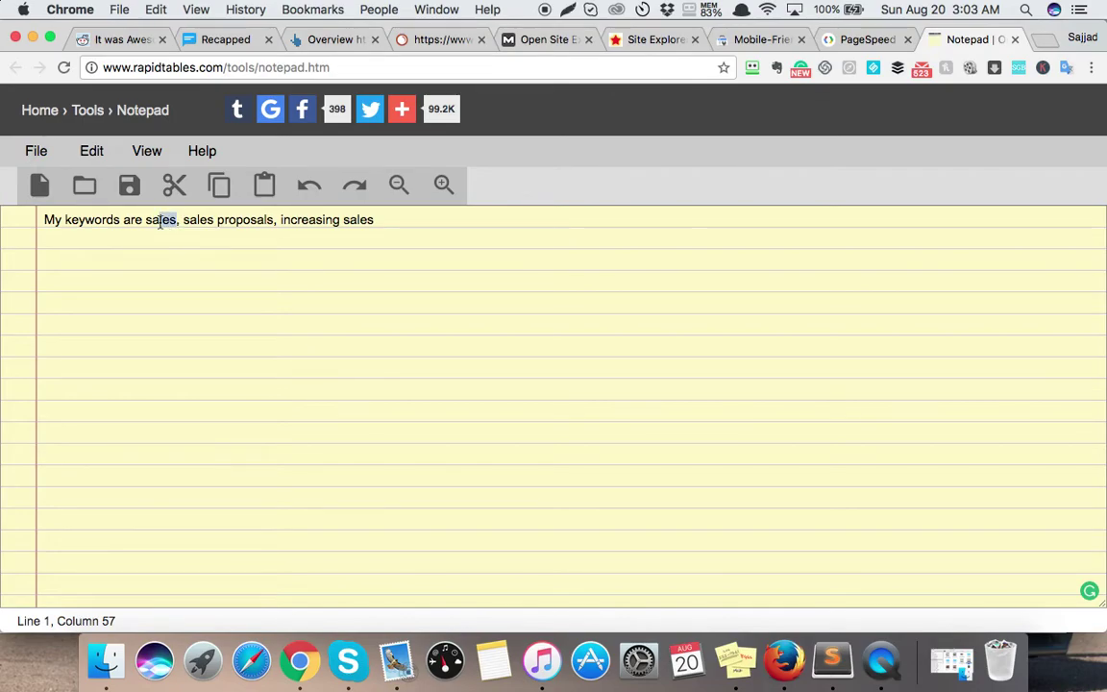
pyautogui.doubleClick(161, 220)
pyautogui.click(373, 219)
pyautogui.click(146, 220)
pyautogui.moveTo(146, 220); pyautogui.dragTo(208, 220)
pyautogui.click(186, 267)
# On the Recapped homepage, highlight both lines of the hero description.
pyautogui.click(221, 40)
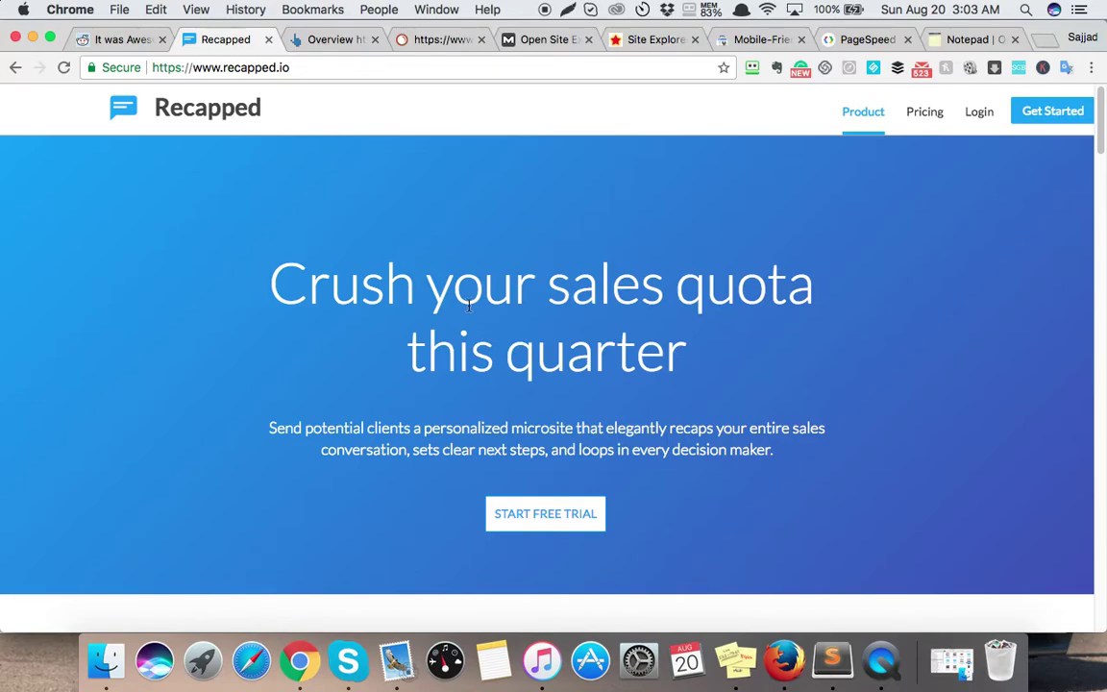
pyautogui.scroll(-1, 469, 306)
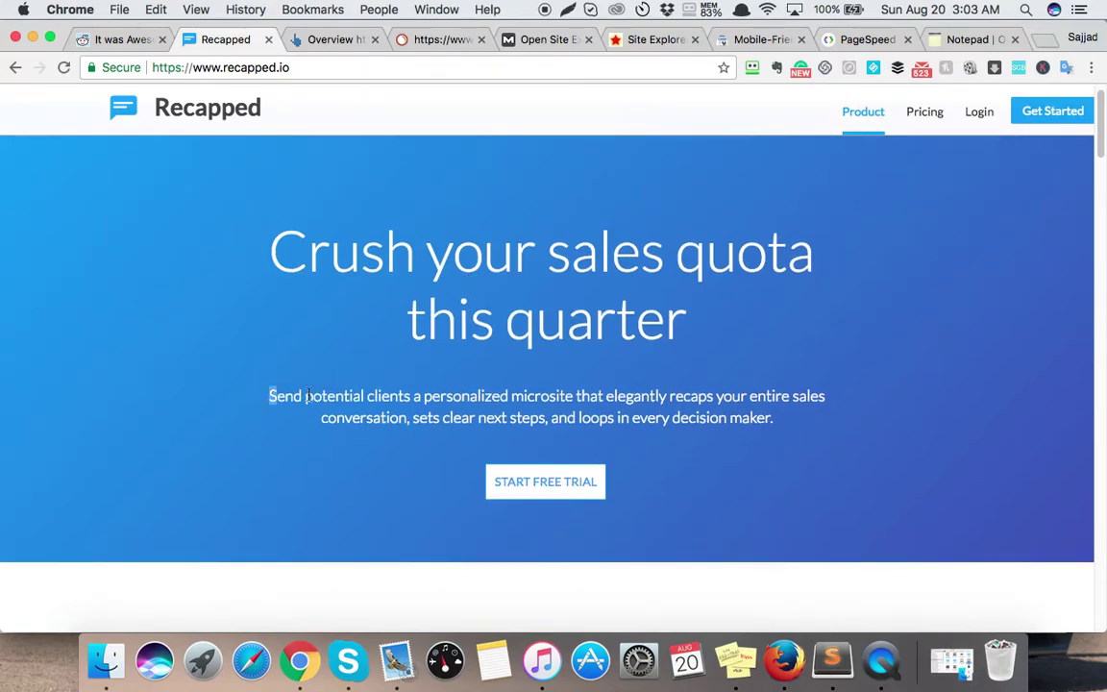
pyautogui.moveTo(270, 395); pyautogui.dragTo(832, 404)
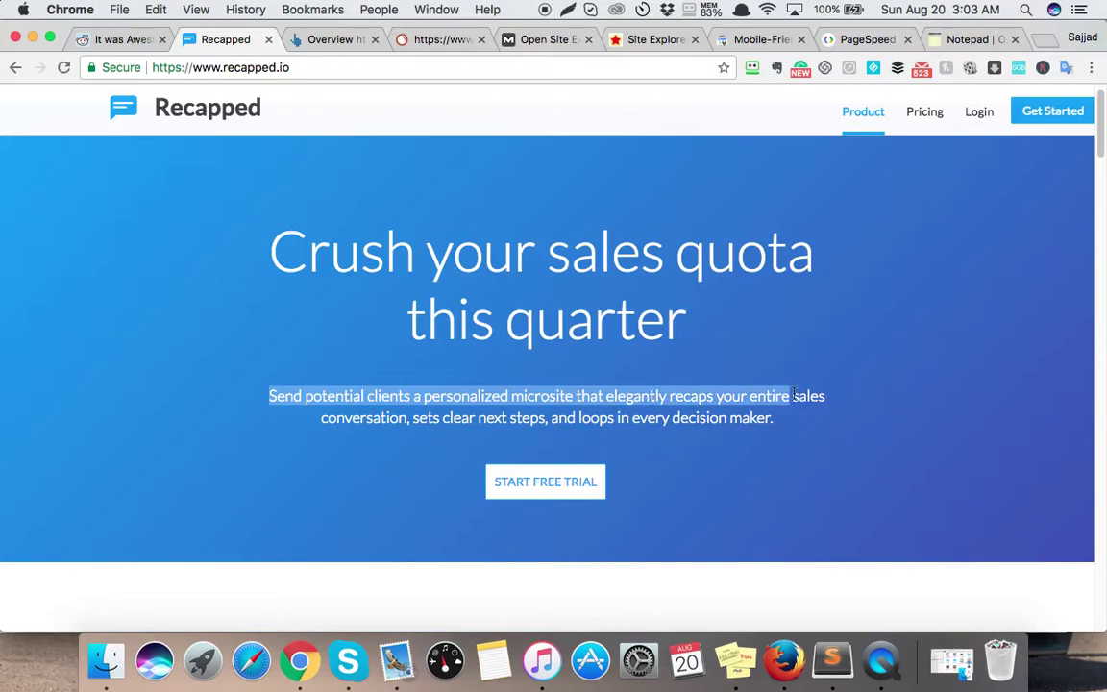
pyautogui.moveTo(363, 419)
pyautogui.mouseDown()
pyautogui.moveTo(548, 419)
pyautogui.moveTo(690, 440)
pyautogui.mouseUp()
# Mark the keywords 'increasing sales', 'sales proposals' and 'sales' in the notepad line.
pyautogui.click(952, 41)
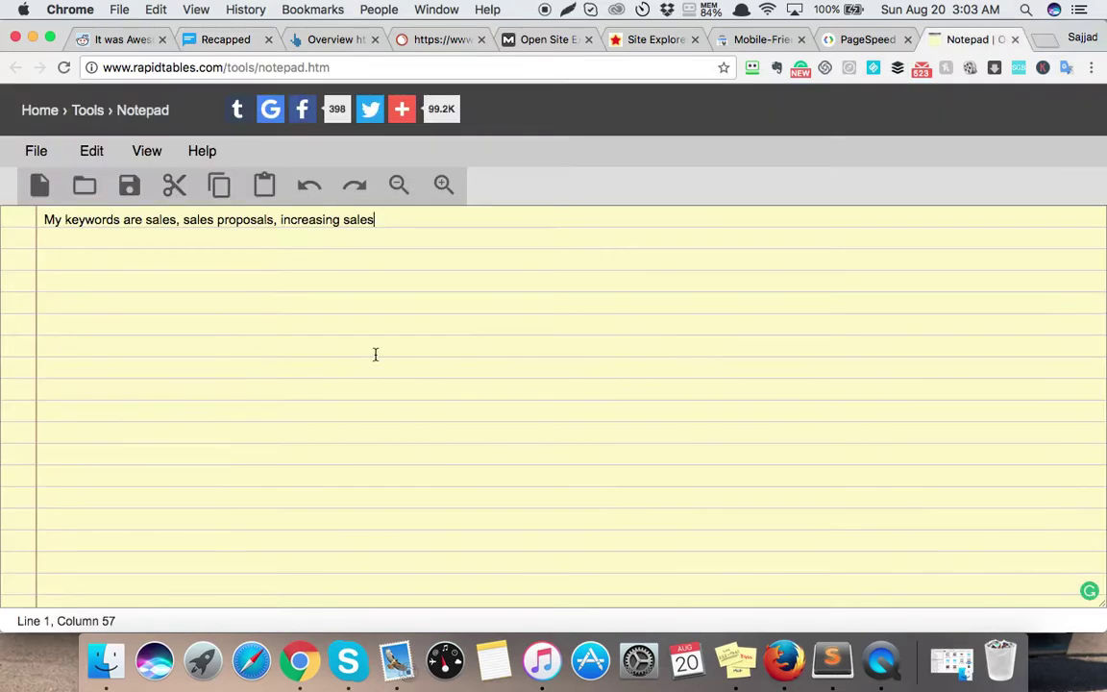
pyautogui.moveTo(376, 220); pyautogui.dragTo(279, 221)
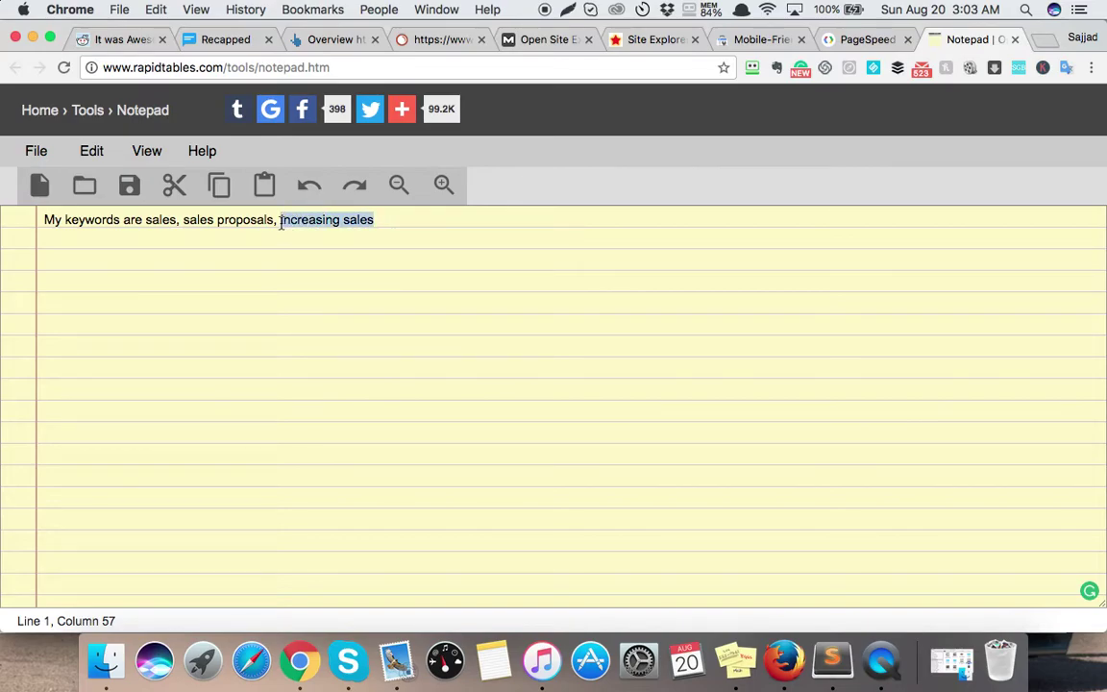
pyautogui.click(253, 253)
pyautogui.moveTo(185, 220); pyautogui.dragTo(274, 222)
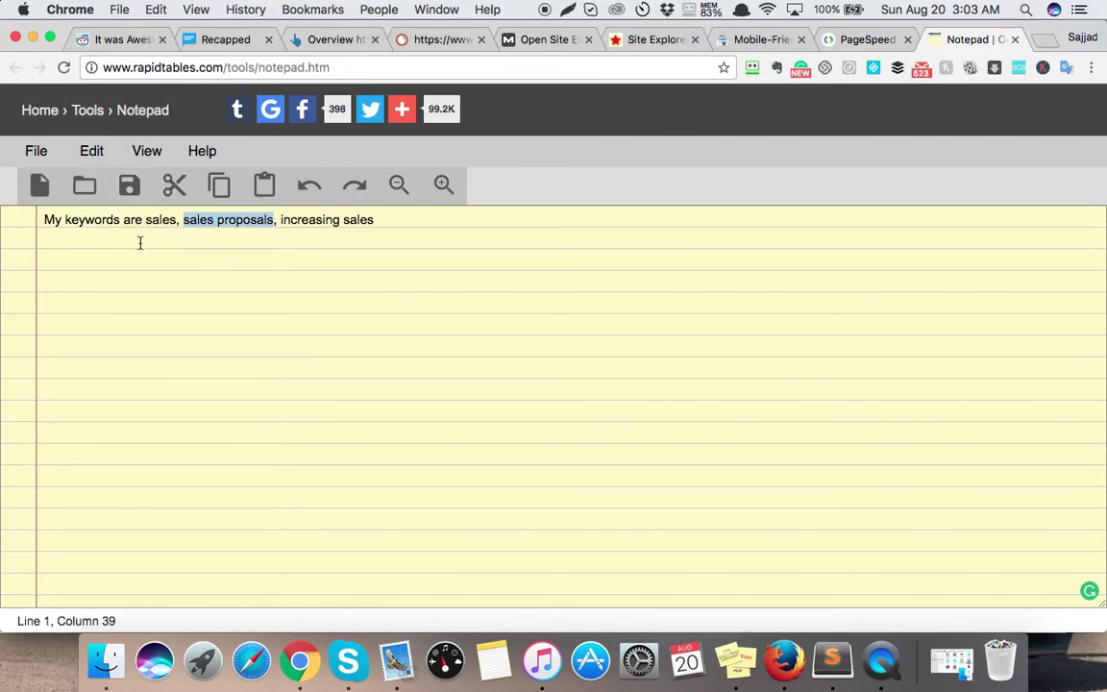
pyautogui.doubleClick(171, 221)
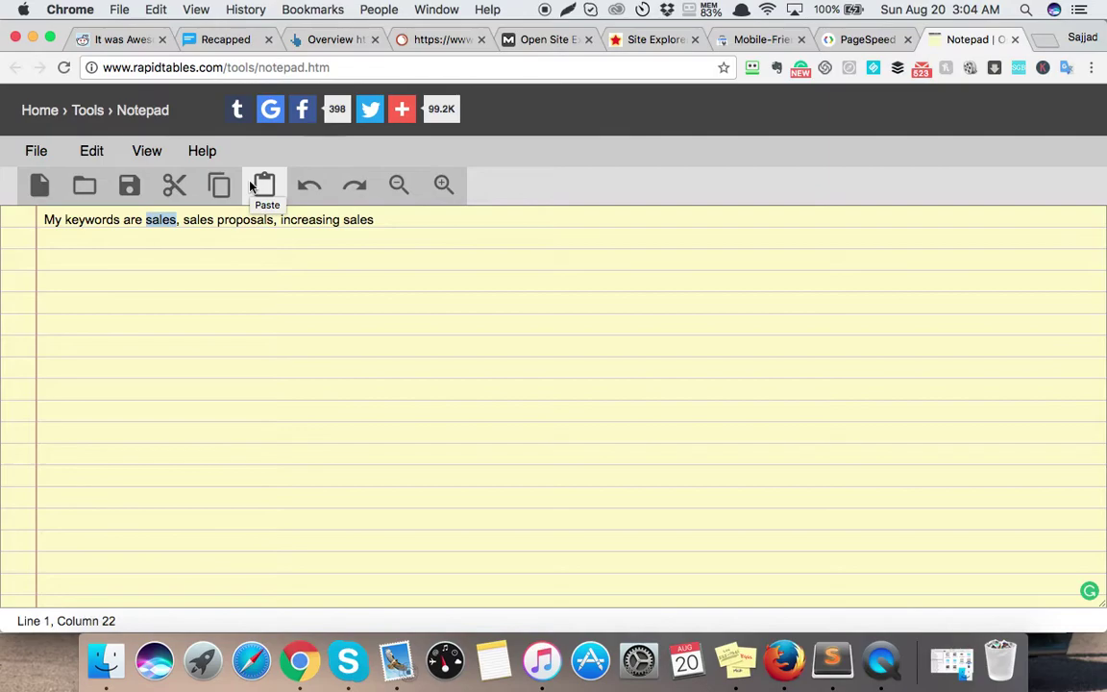
# Deselect the keyword and view recapped.io's mobile-friendly test result.
pyautogui.click(250, 186)
pyautogui.click(201, 320)
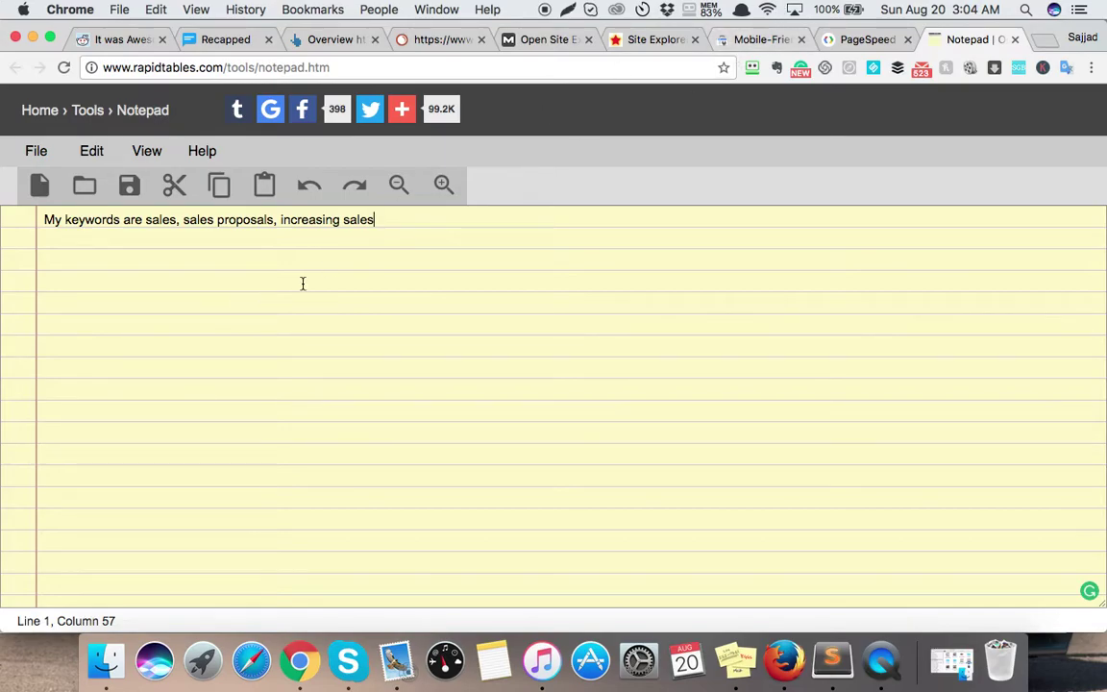
pyautogui.click(743, 41)
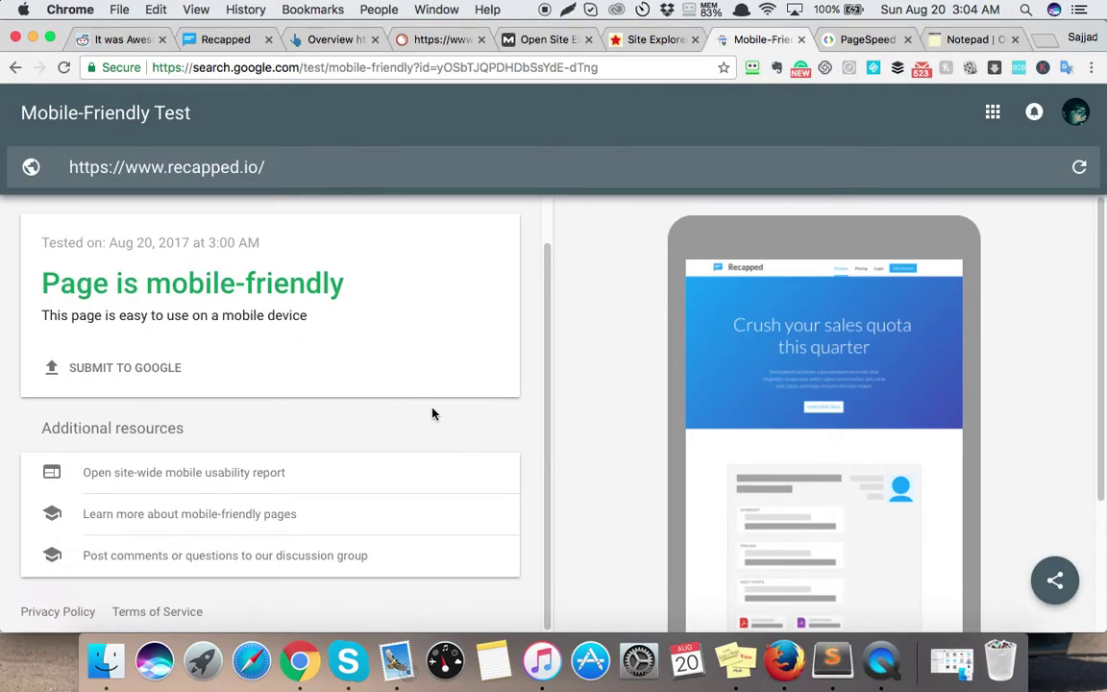
# View recapped.io's mobile PageSpeed score, Poor 60/100, and scroll through the optimizations.
pyautogui.click(846, 40)
pyautogui.scroll(-5, 99, 383)
pyautogui.scroll(5, 64, 333)
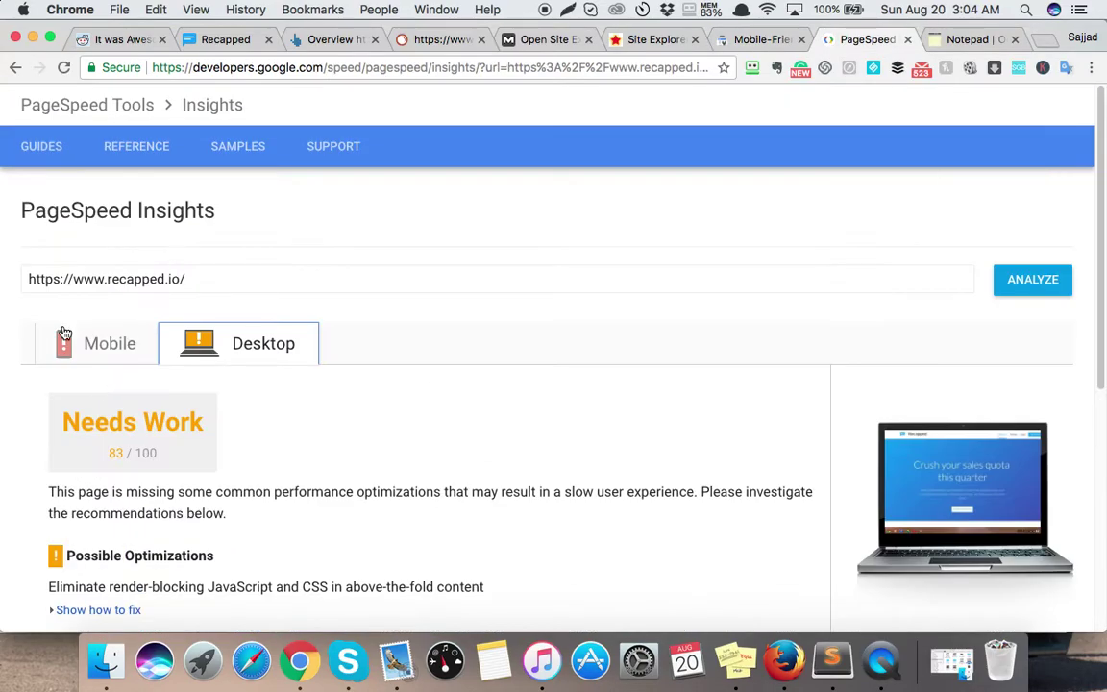
pyautogui.click(63, 333)
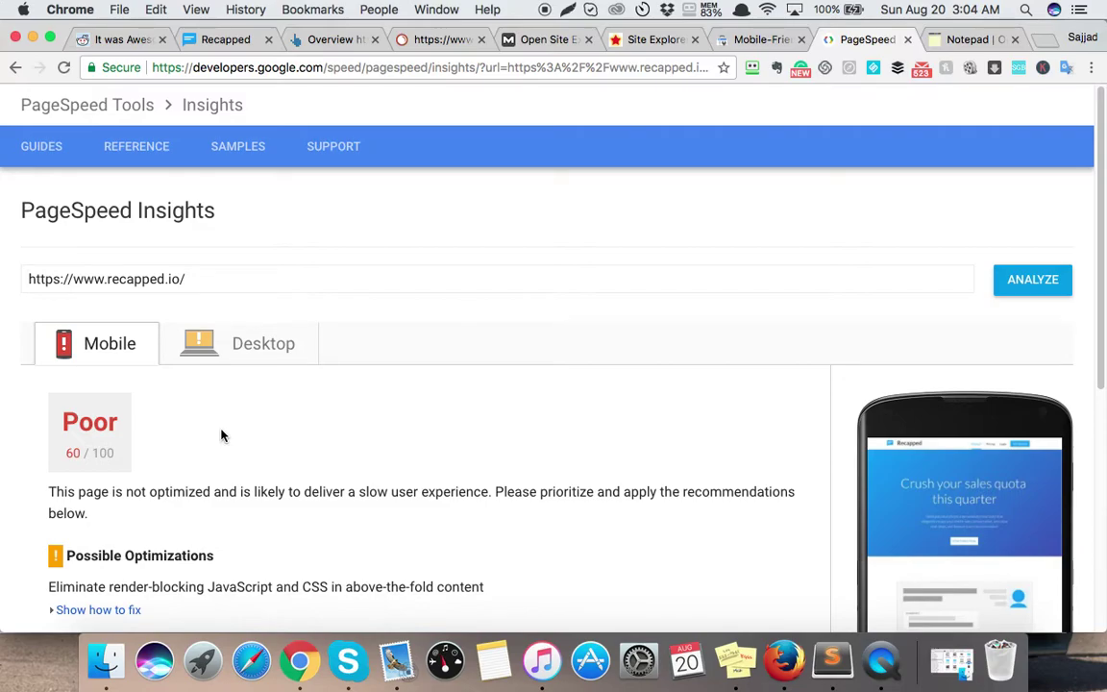
pyautogui.scroll(-2, 221, 436)
pyautogui.scroll(-3, 221, 434)
pyautogui.scroll(5, 160, 395)
pyautogui.scroll(-1, 212, 408)
pyautogui.scroll(-3, 212, 408)
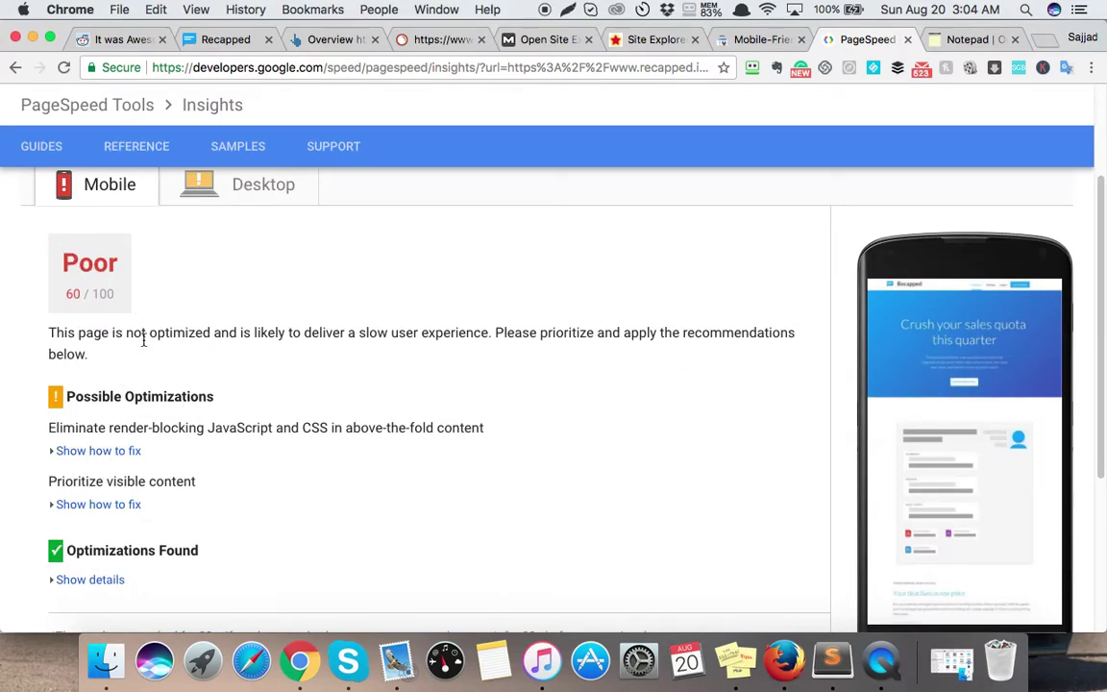
pyautogui.scroll(-6, 526, 415)
pyautogui.scroll(8, 527, 408)
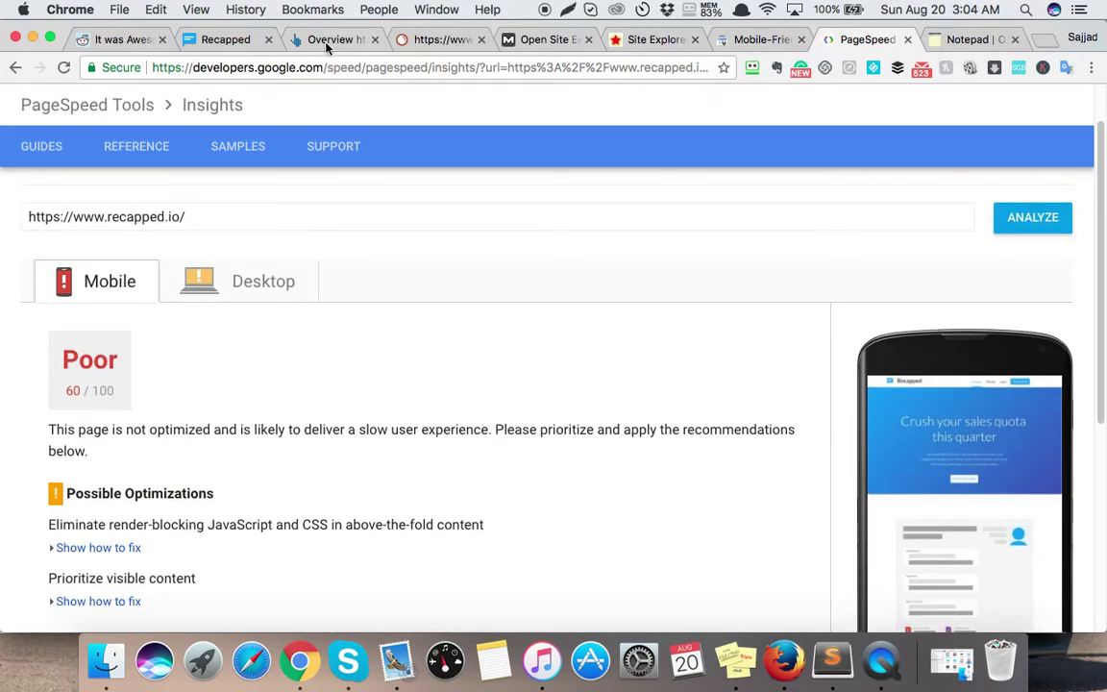
# Return to the Recapped homepage and clear its text selection.
pyautogui.click(213, 40)
pyautogui.scroll(1, 425, 404)
pyautogui.click(483, 375)
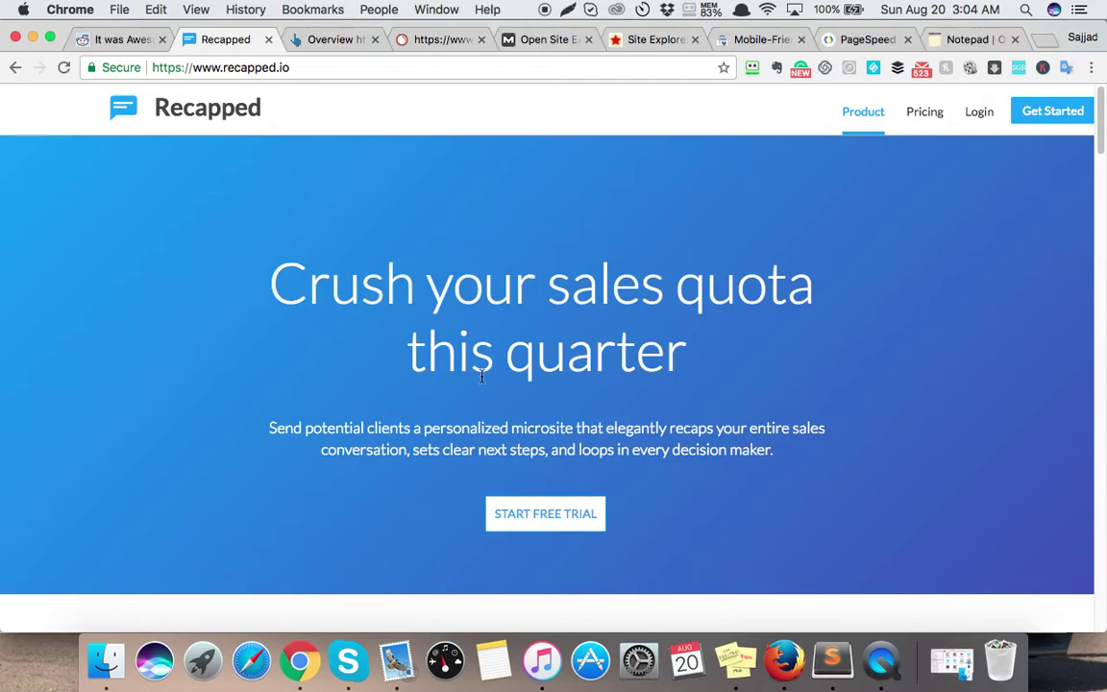
# Scroll the Recapped homepage to 'Your deal lives in one place', then reopen PageSpeed results.
pyautogui.scroll(-5, 344, 448)
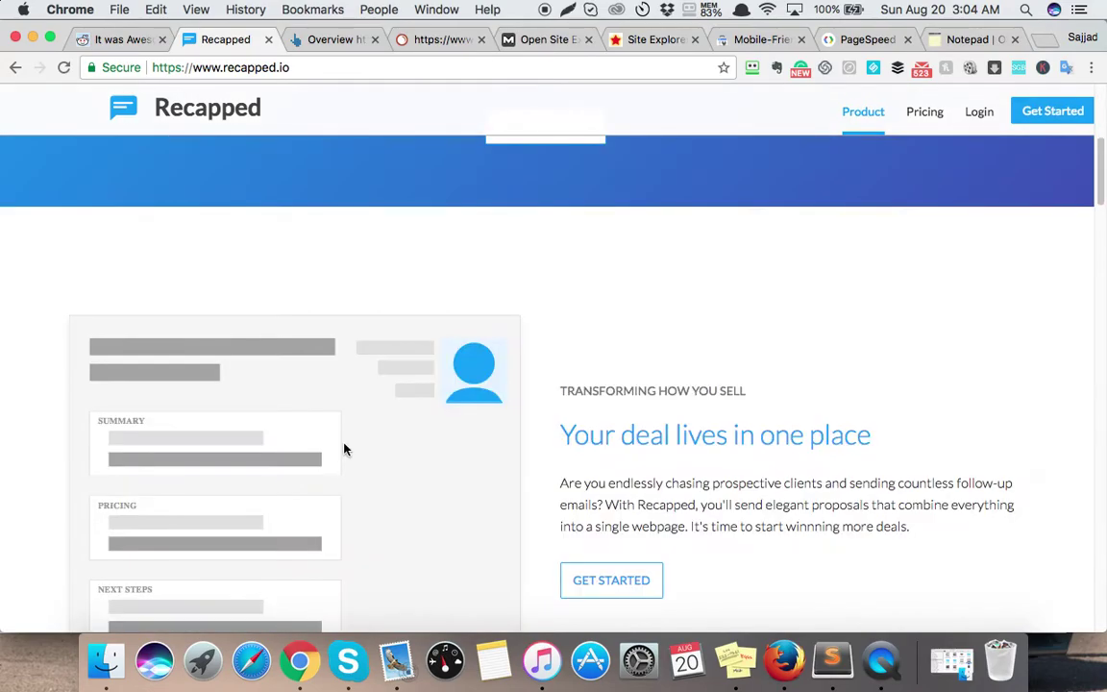
pyautogui.scroll(-5, 352, 461)
pyautogui.scroll(5, 365, 461)
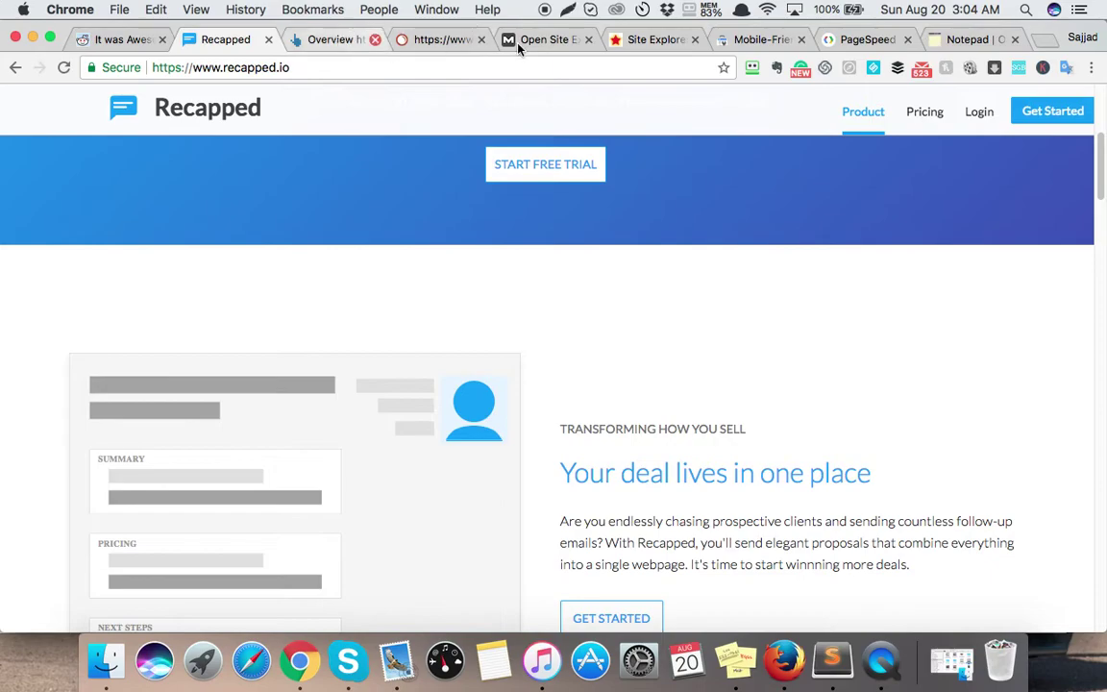
pyautogui.click(864, 41)
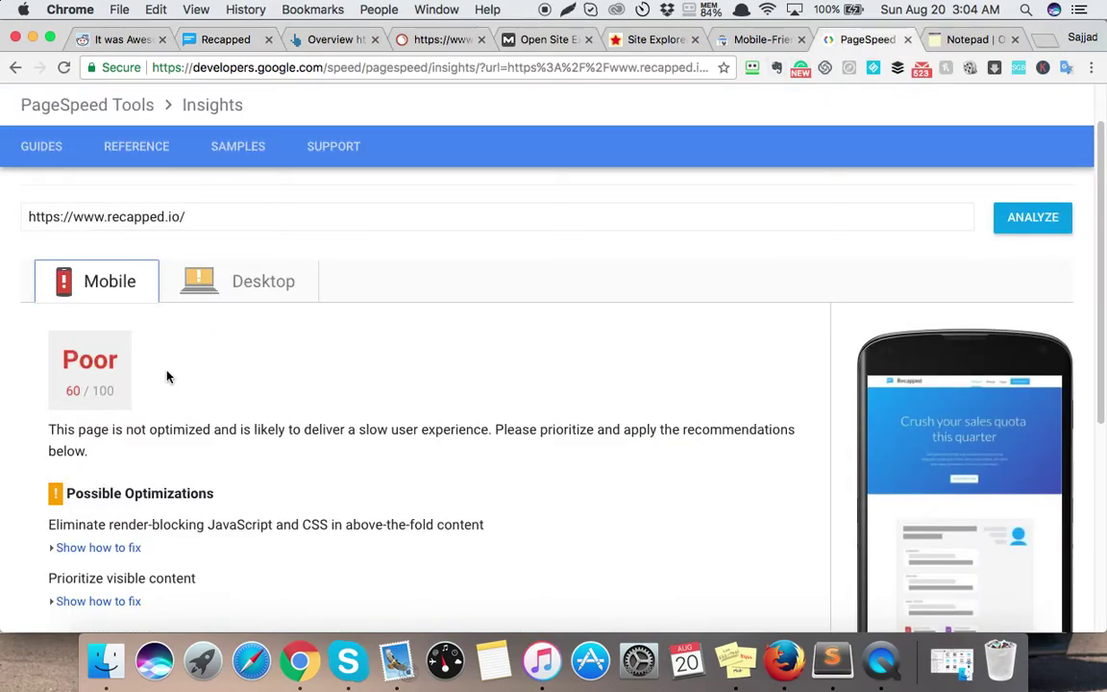
# Compare the mobile score with the desktop PageSpeed score, Needs Work 83/100.
pyautogui.click(204, 287)
pyautogui.click(58, 289)
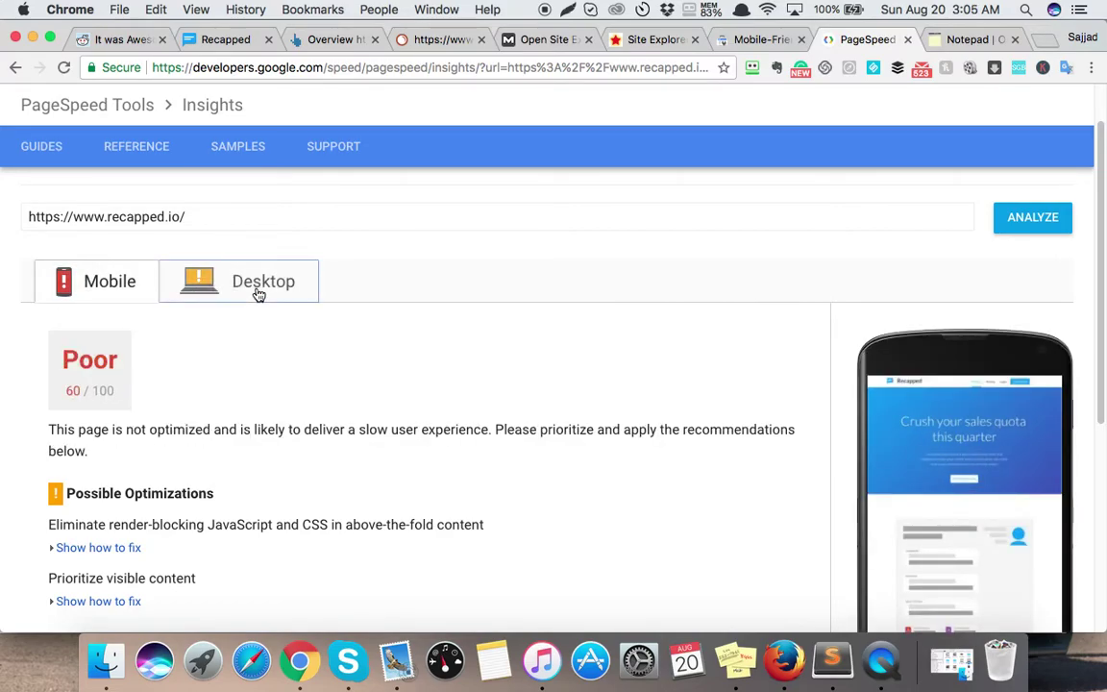
pyautogui.click(255, 290)
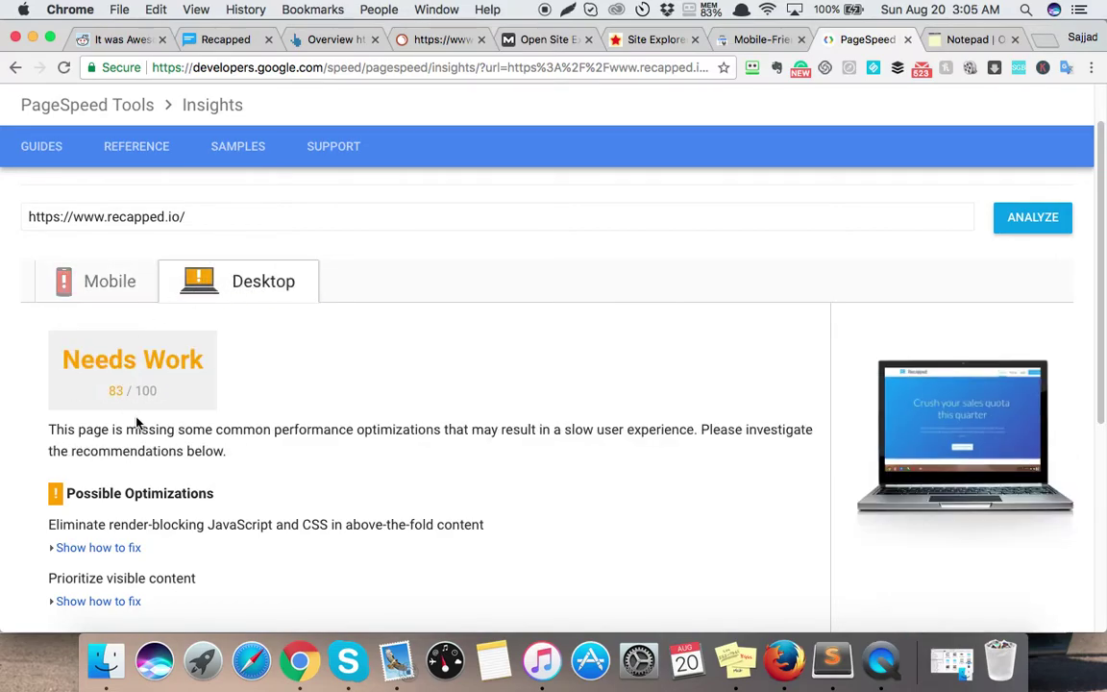
# Glance at the Moz, Ahrefs and mobile-friendly results, then review the desktop PageSpeed report.
pyautogui.click(524, 39)
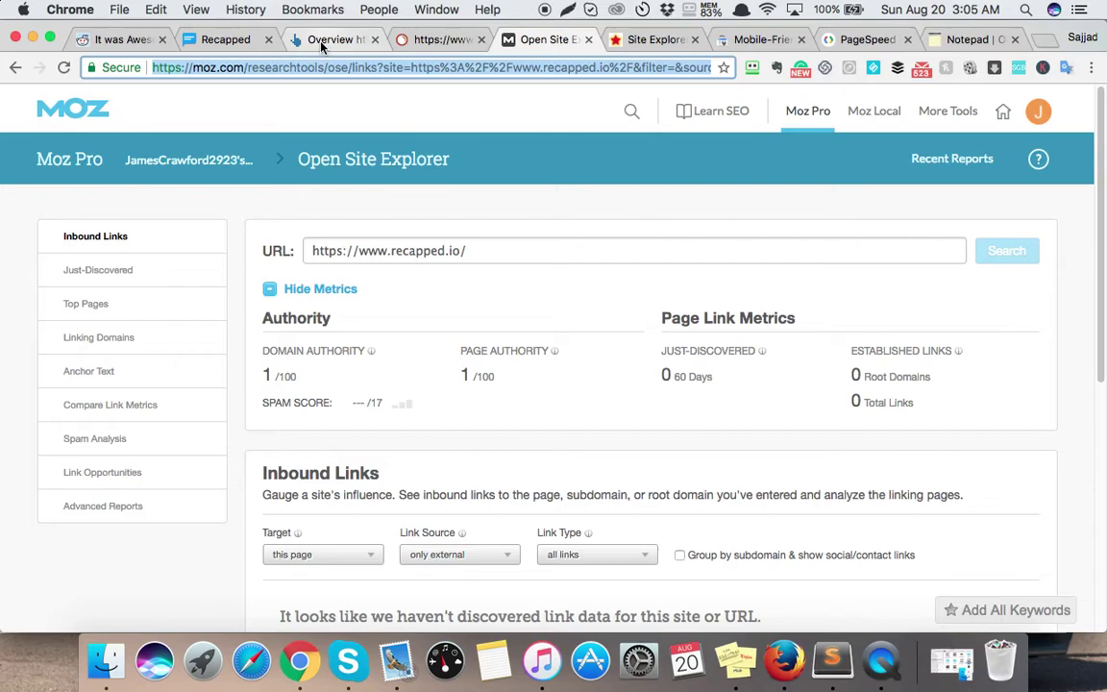
pyautogui.click(323, 40)
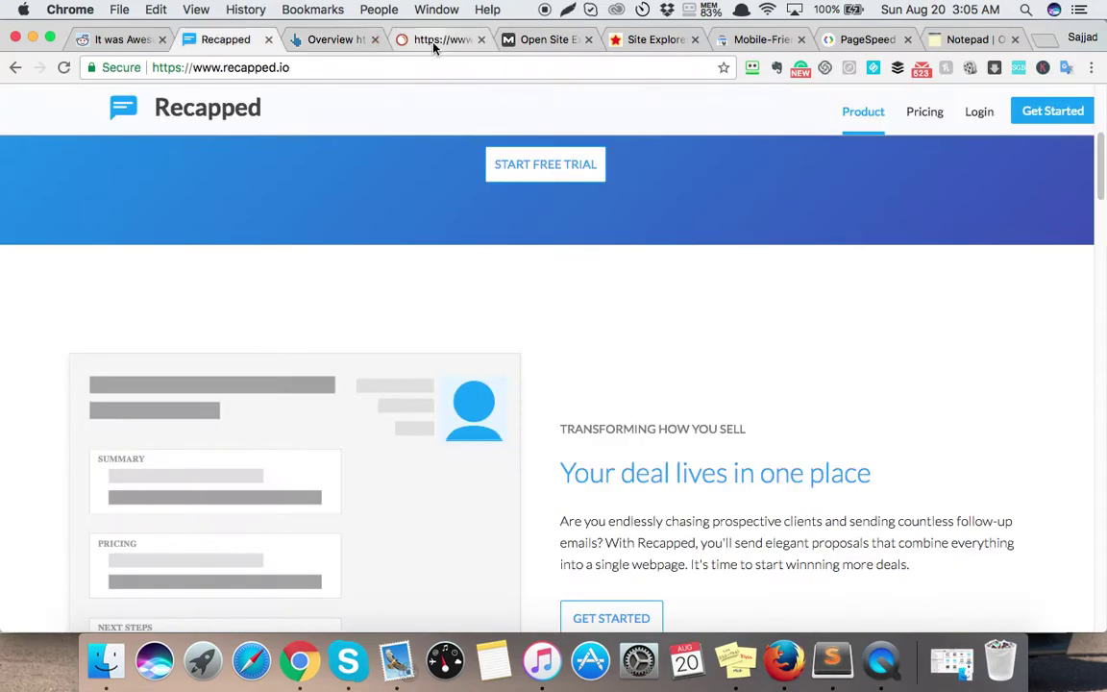
pyautogui.click(860, 39)
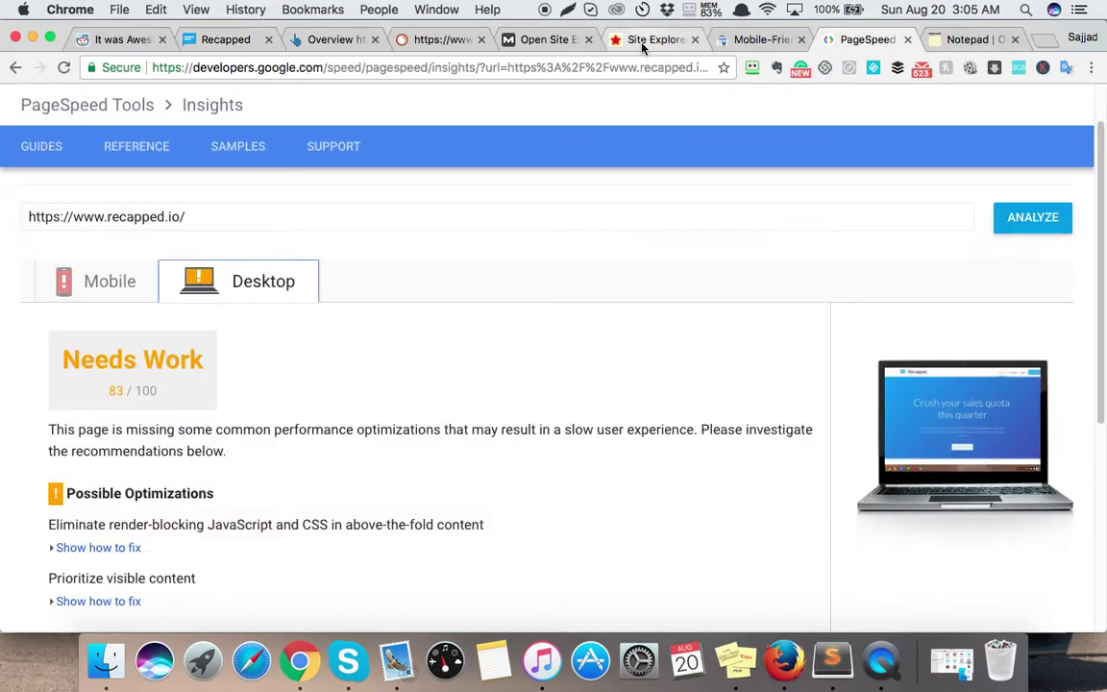
pyautogui.click(759, 39)
pyautogui.click(866, 39)
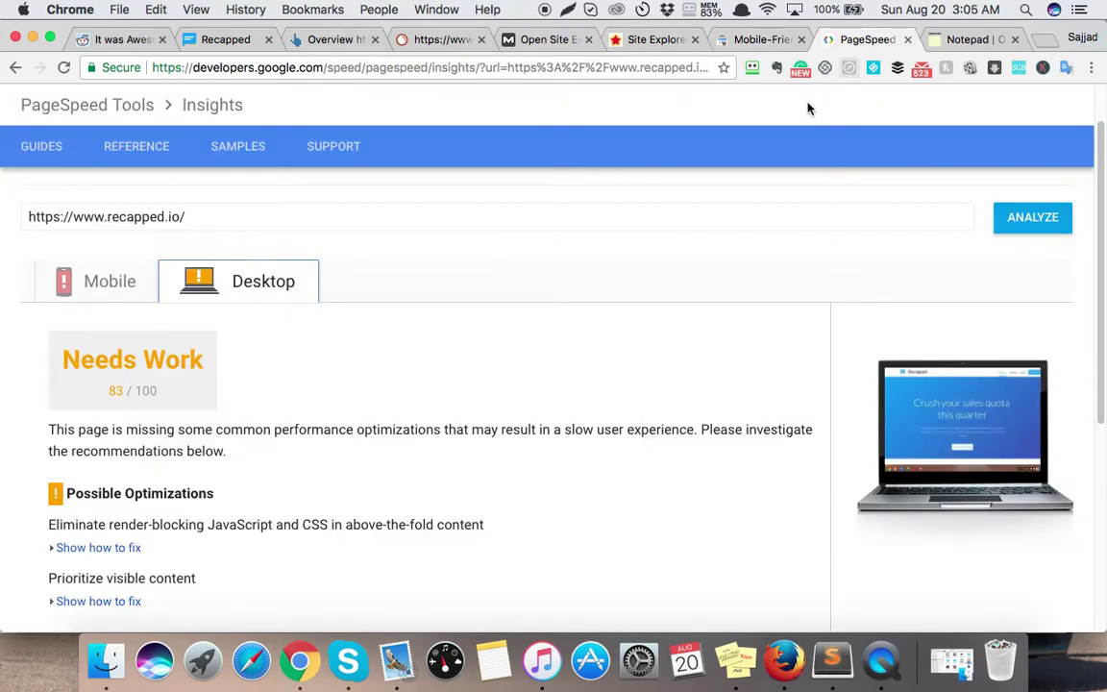
pyautogui.scroll(-1, 598, 307)
pyautogui.scroll(-7, 385, 326)
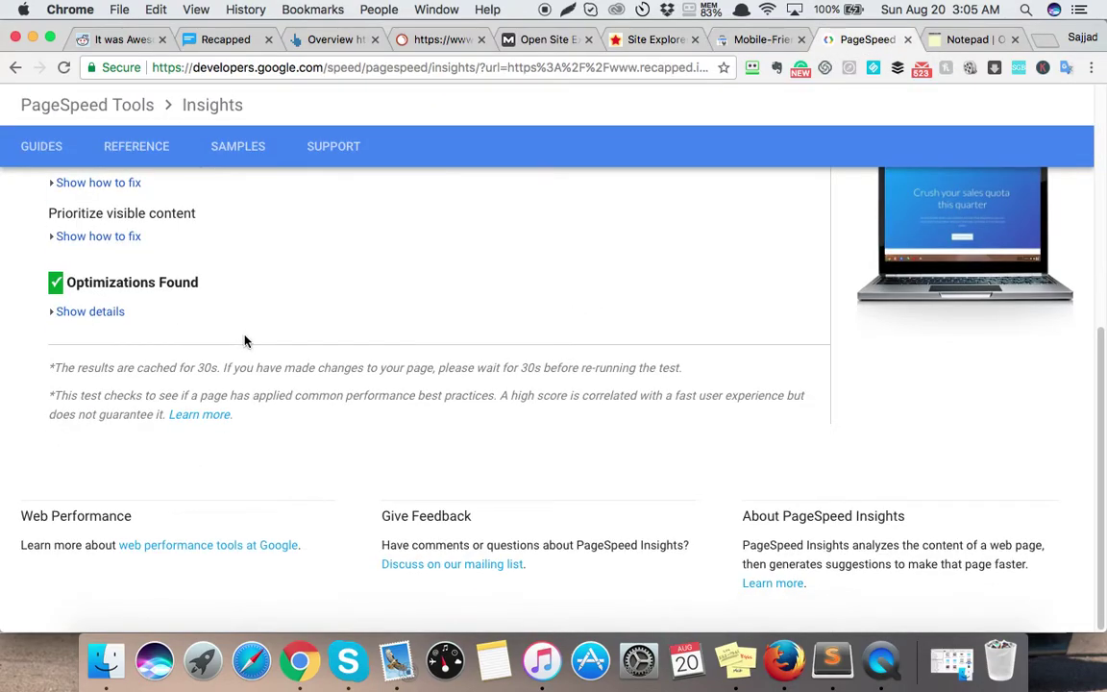
pyautogui.scroll(10, 383, 342)
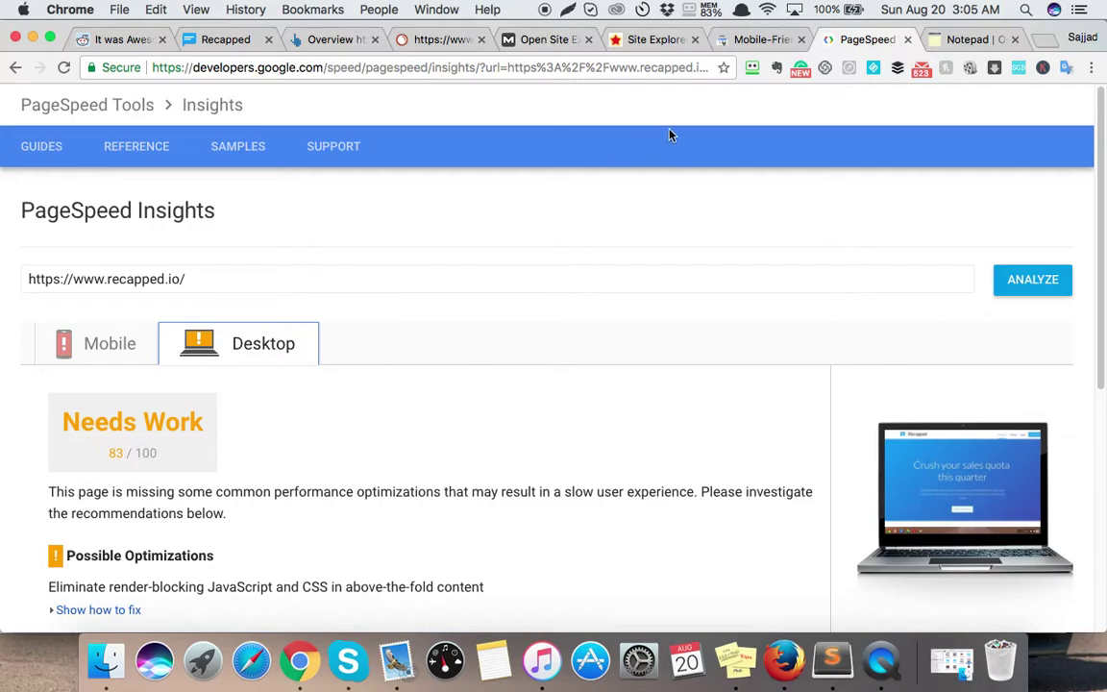
# Open the Majestic report for recapped.io, glancing at the Ahrefs, SEMrush and Moz tabs.
pyautogui.click(652, 39)
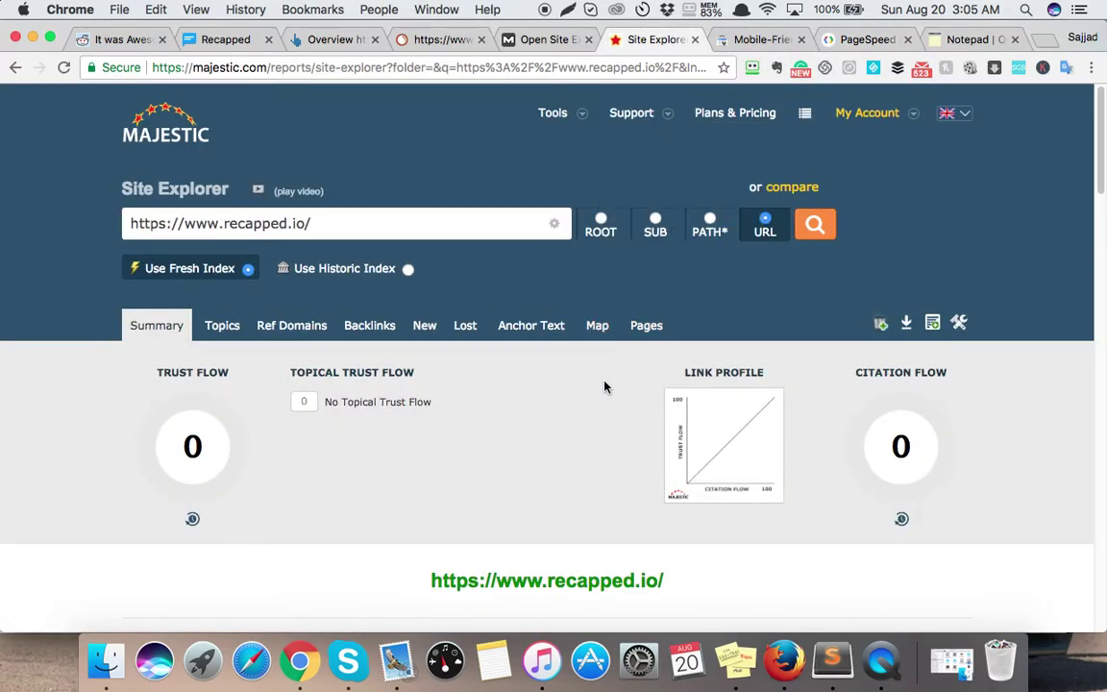
pyautogui.scroll(-3, 481, 404)
pyautogui.scroll(3, 472, 391)
pyautogui.click(335, 40)
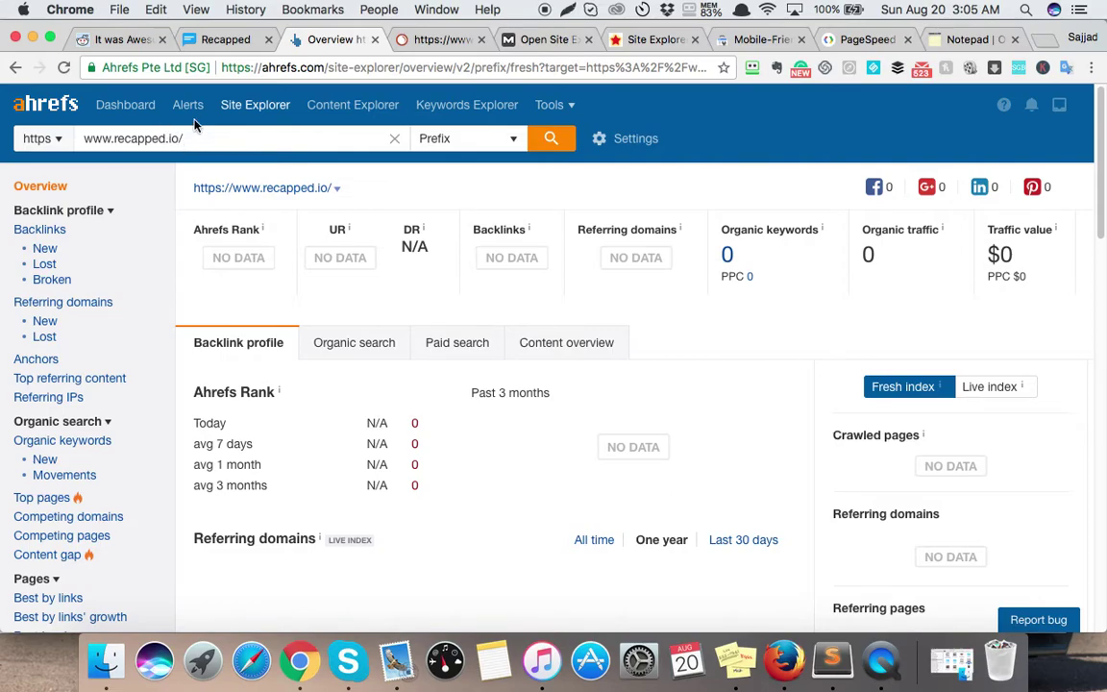
pyautogui.click(418, 40)
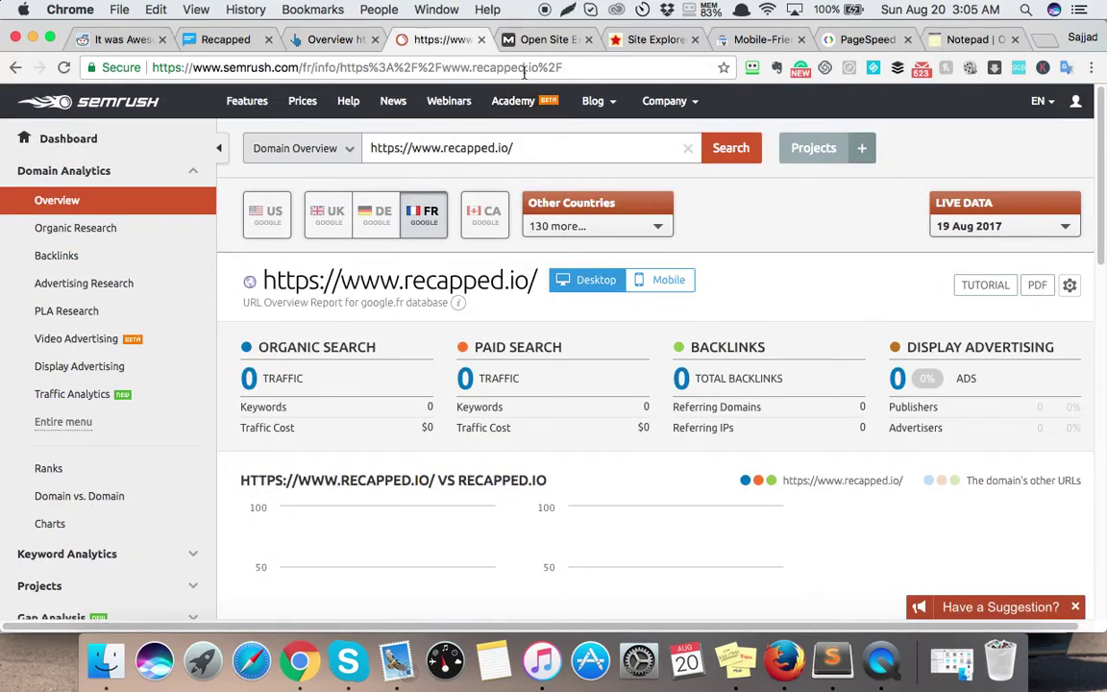
pyautogui.click(535, 40)
pyautogui.click(630, 39)
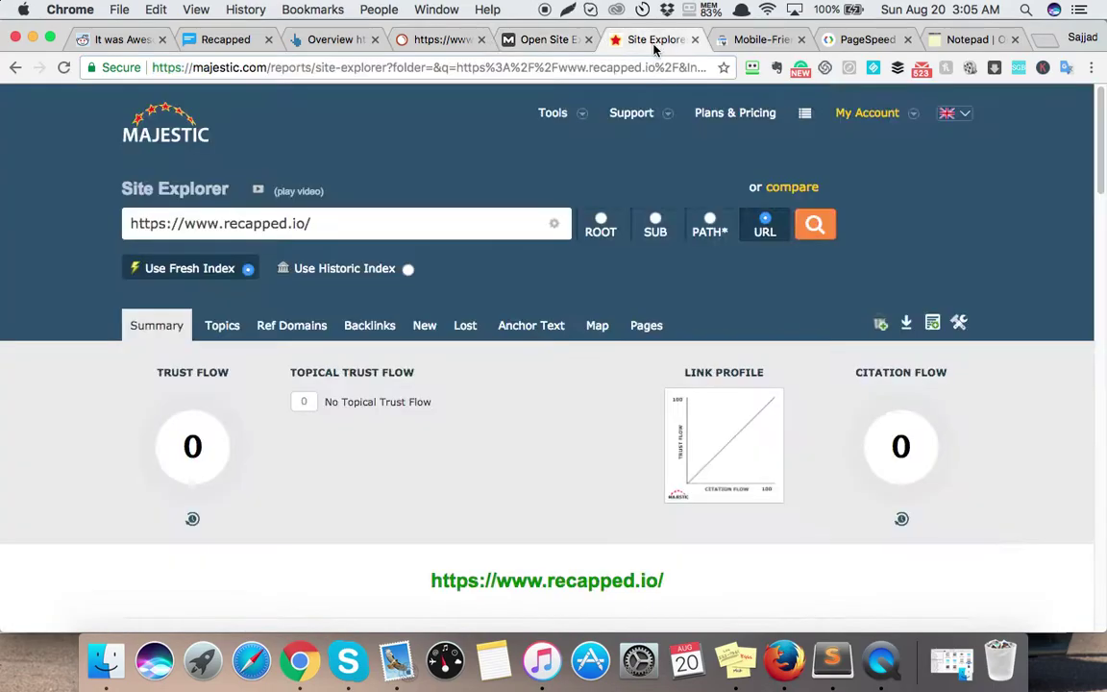
# Scroll through Majestic's Referring Domains and Anchor Text sections (Trust Flow and Citation Flow 0).
pyautogui.scroll(-10, 396, 234)
pyautogui.scroll(10, 348, 118)
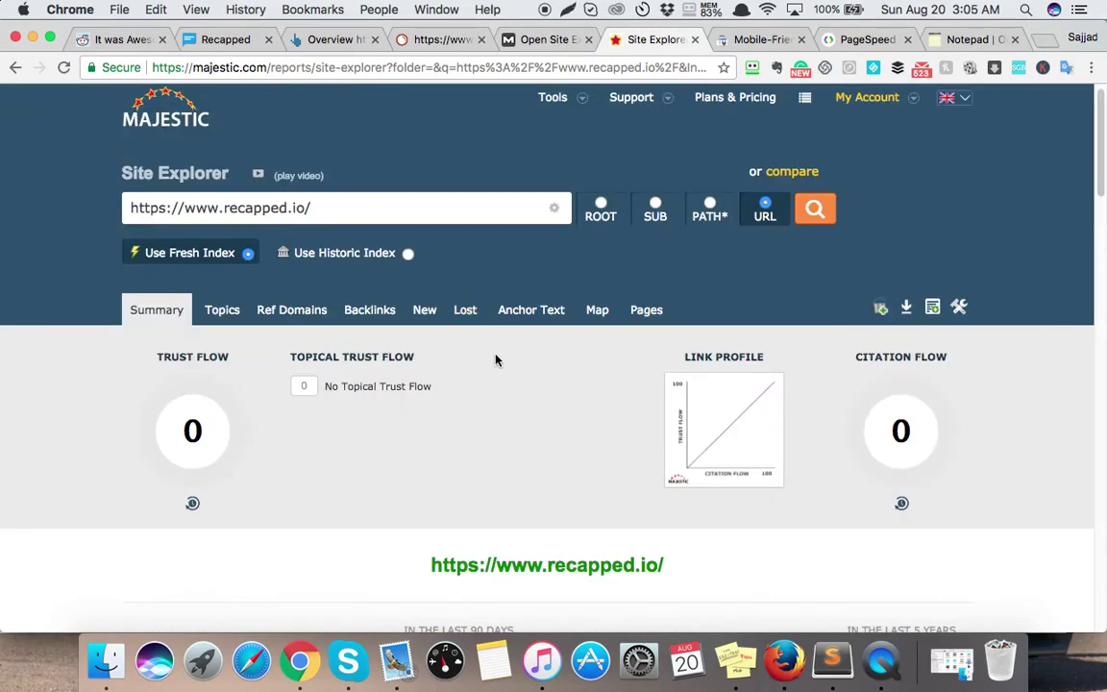
pyautogui.scroll(-10, 496, 357)
pyautogui.scroll(-10, 499, 352)
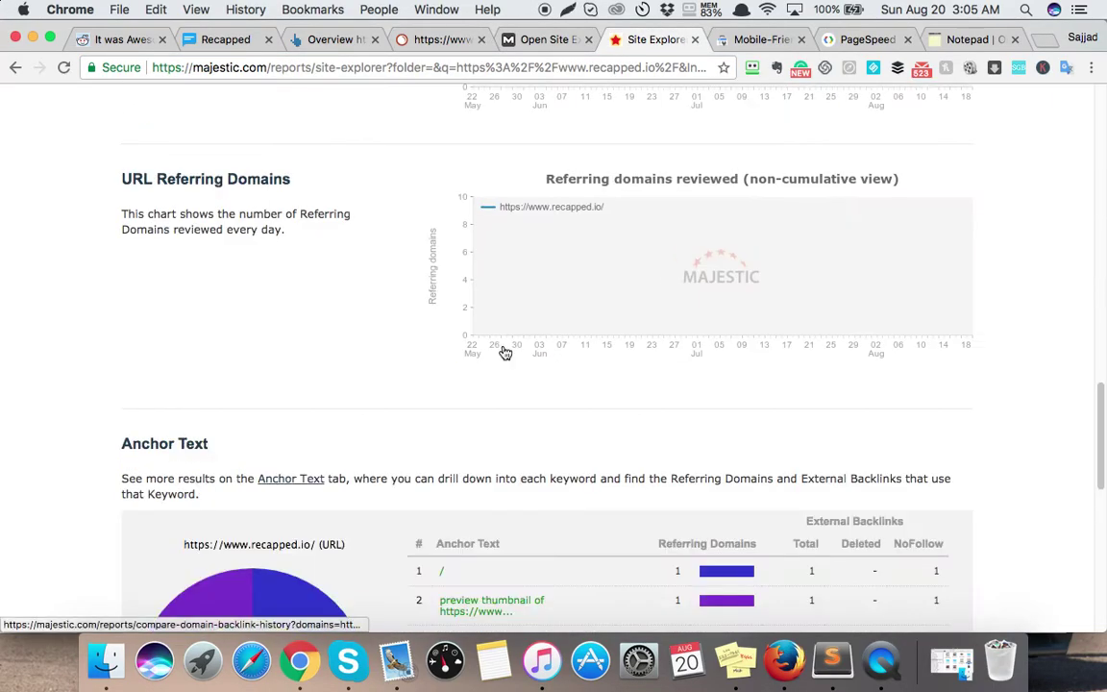
pyautogui.scroll(1, 502, 348)
pyautogui.scroll(-6, 502, 356)
pyautogui.scroll(3, 427, 358)
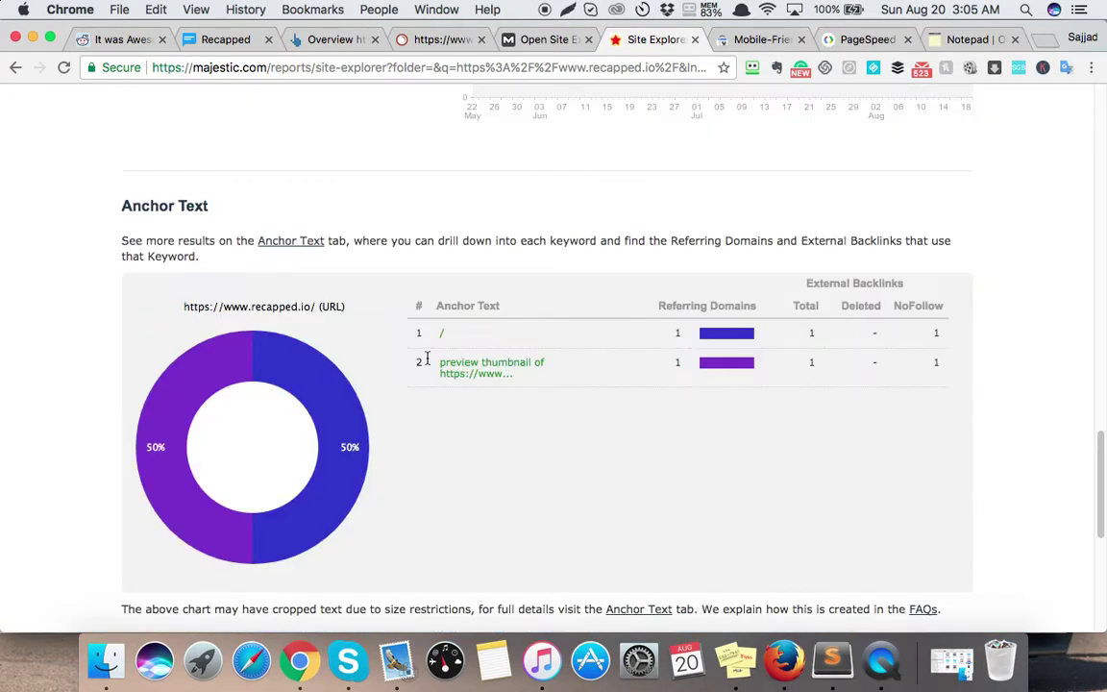
pyautogui.scroll(1, 519, 326)
pyautogui.scroll(5, 541, 250)
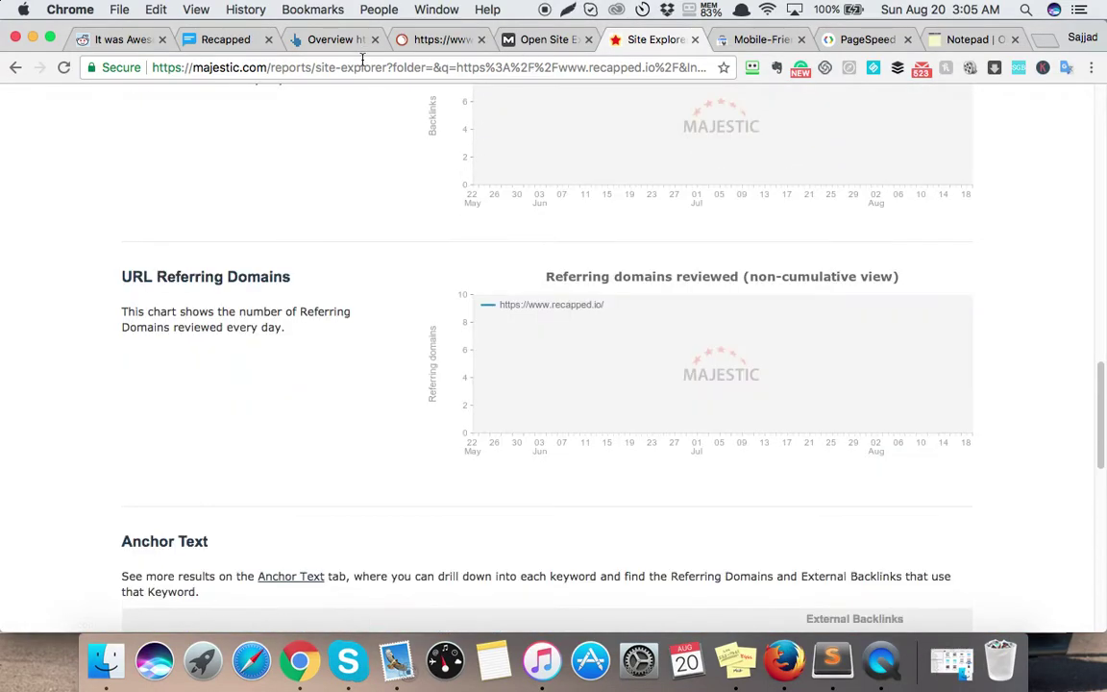
# Look over the Ahrefs overview for recapped.io, then return to the Recapped homepage.
pyautogui.click(296, 41)
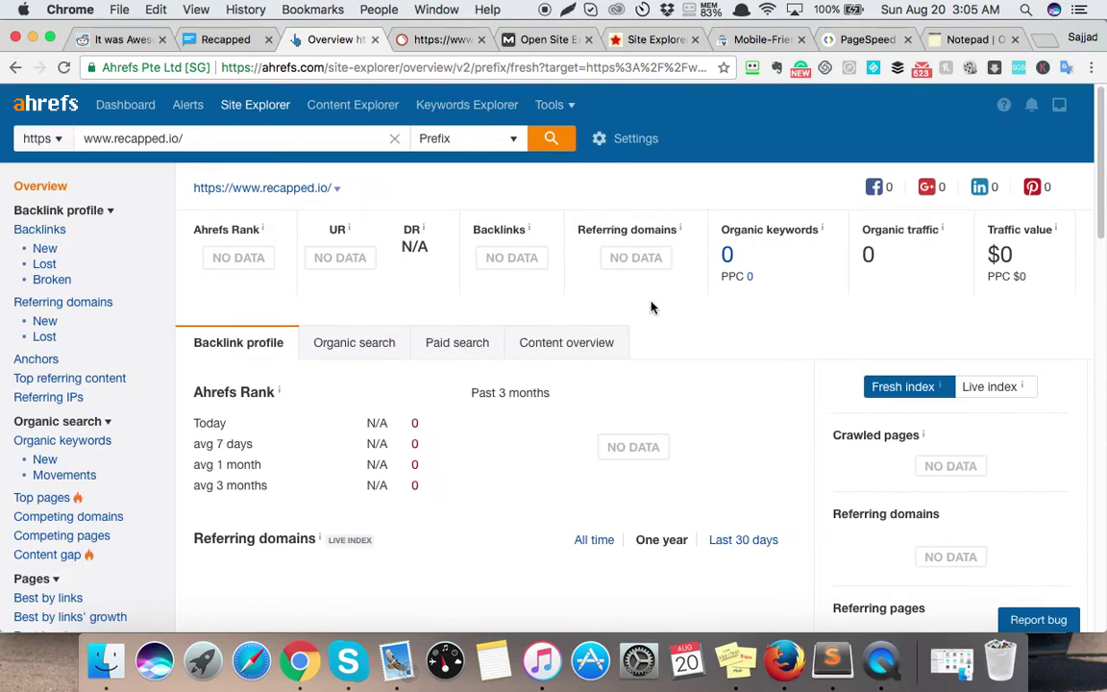
pyautogui.scroll(-2, 651, 307)
pyautogui.scroll(2, 650, 307)
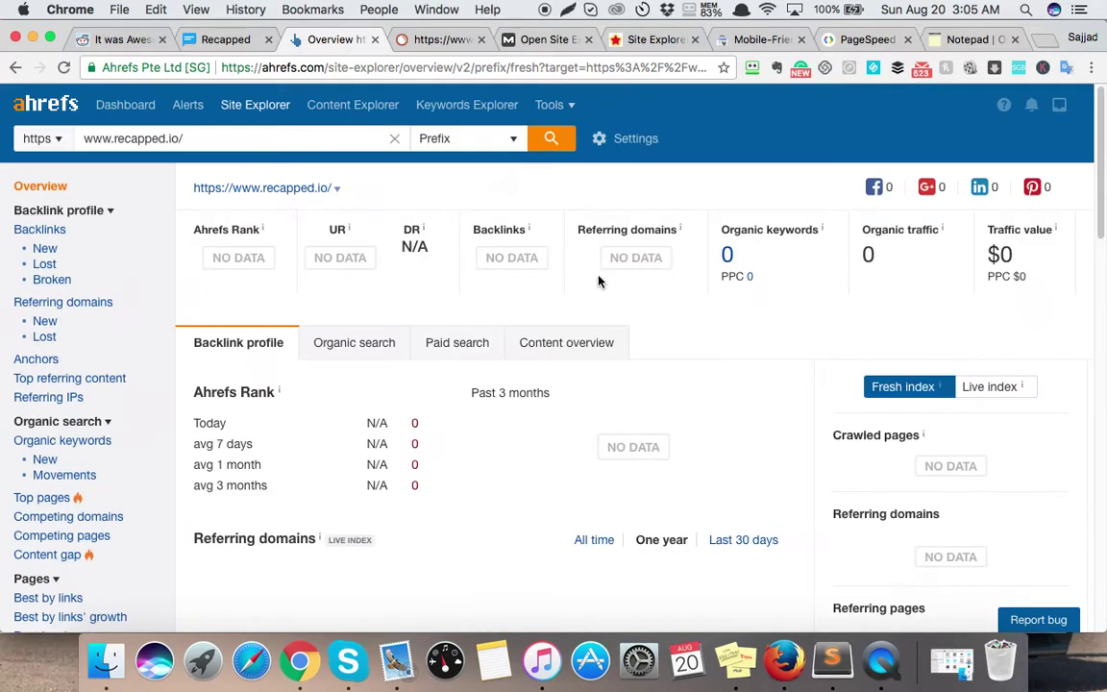
pyautogui.click(201, 39)
pyautogui.scroll(3, 288, 152)
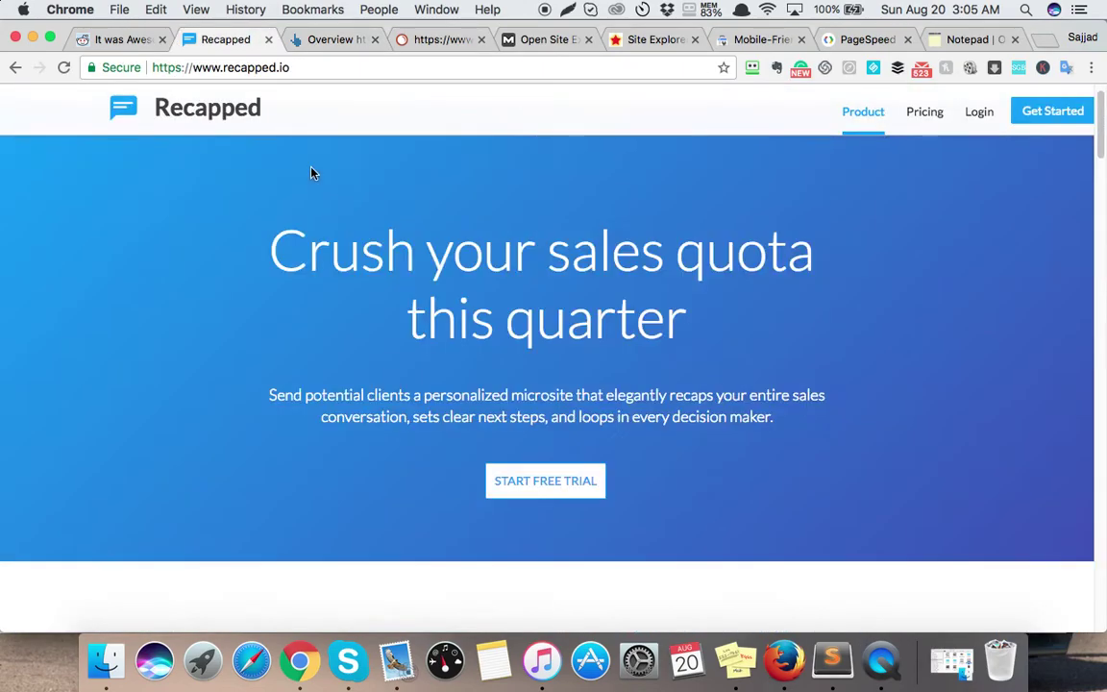
pyautogui.click(330, 67)
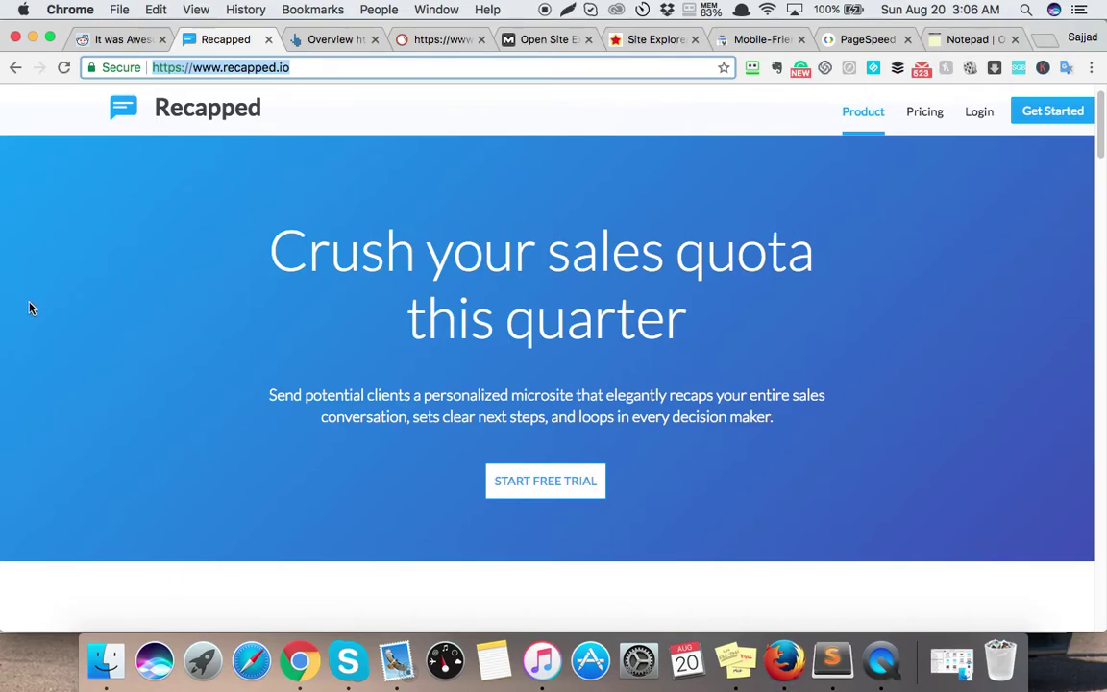
pyautogui.scroll(-10, 87, 318)
pyautogui.scroll(-5, 57, 365)
pyautogui.scroll(-5, 3, 370)
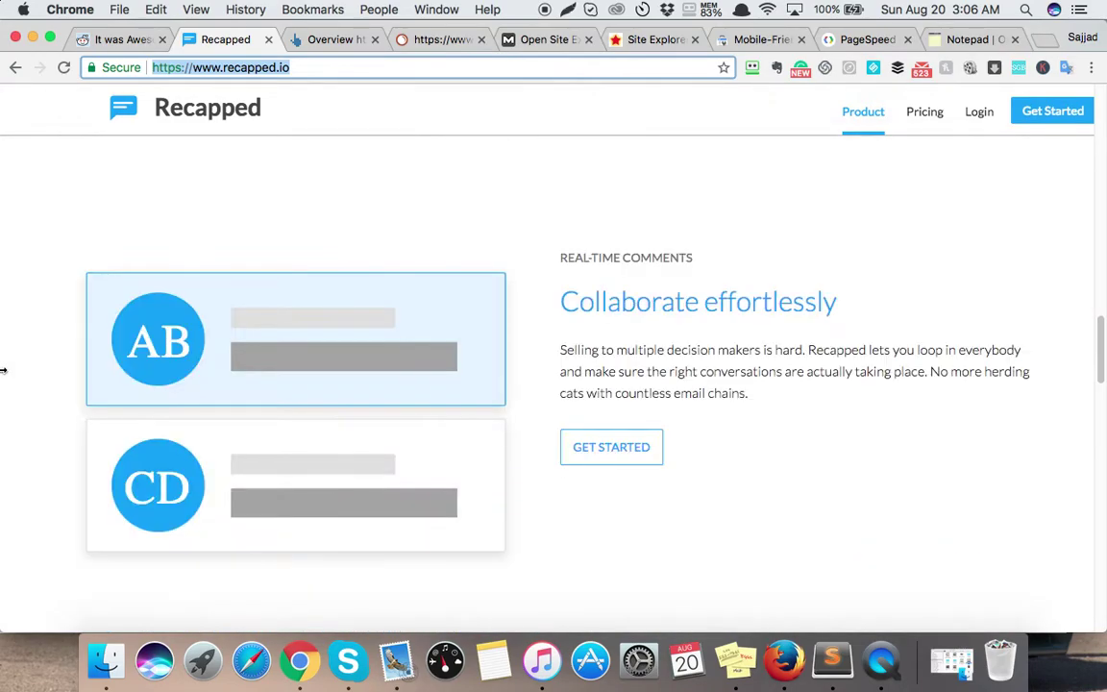
pyautogui.scroll(-3, 3, 370)
pyautogui.scroll(-4, 4, 370)
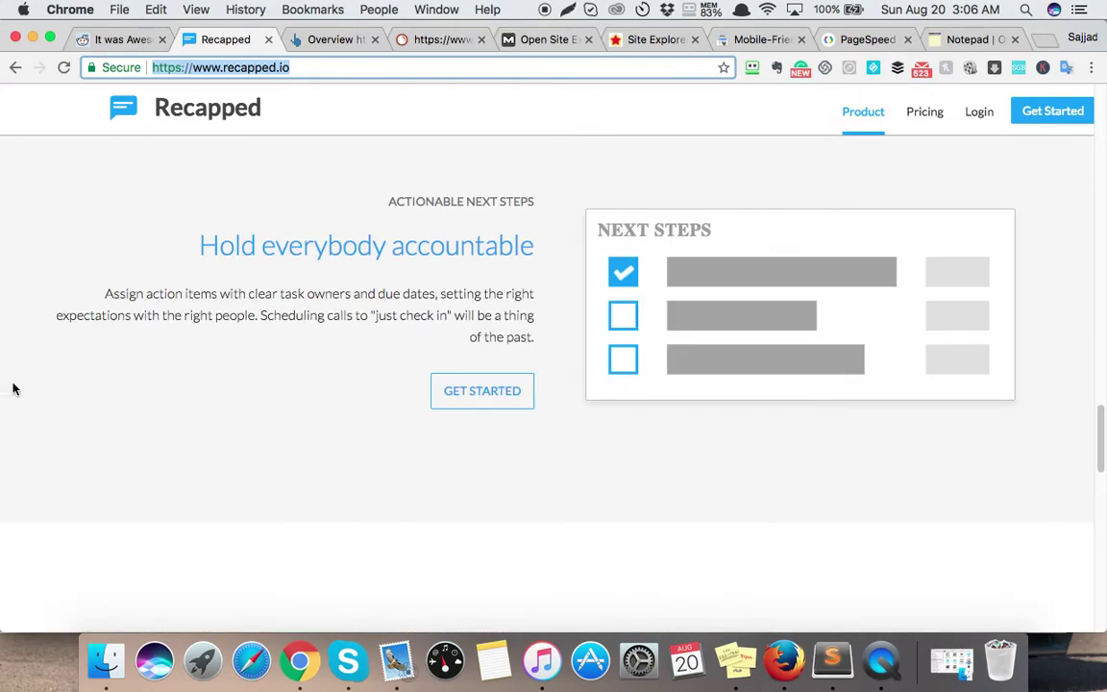
pyautogui.scroll(5, 22, 395)
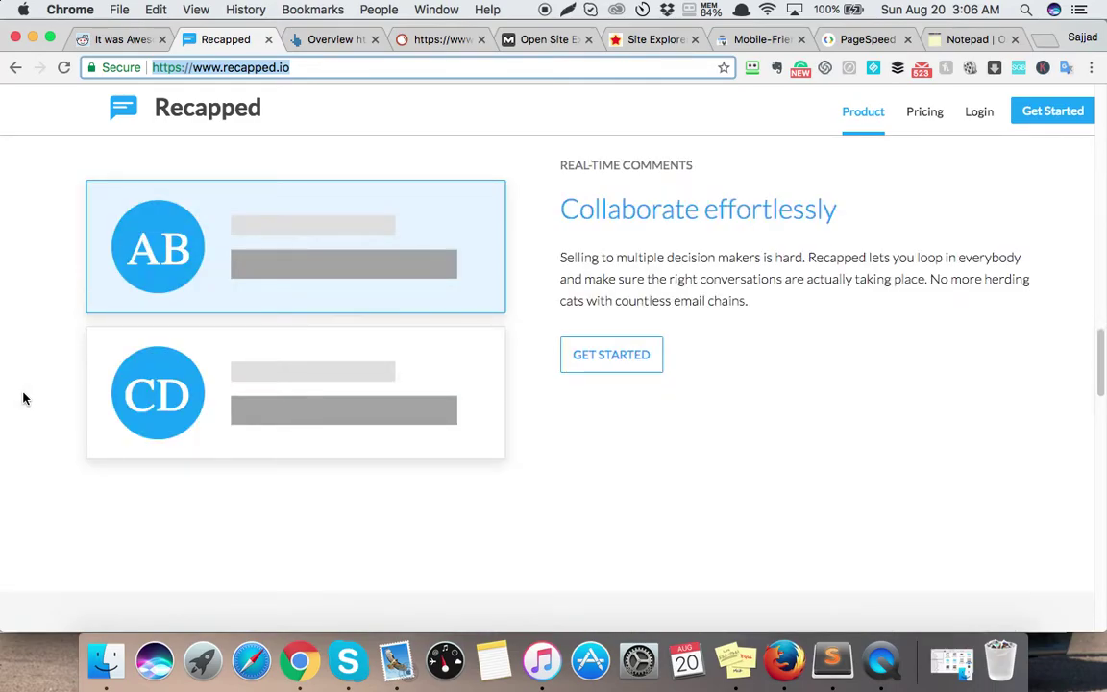
pyautogui.scroll(4, 22, 395)
pyautogui.scroll(5, 25, 398)
pyautogui.scroll(4, 25, 400)
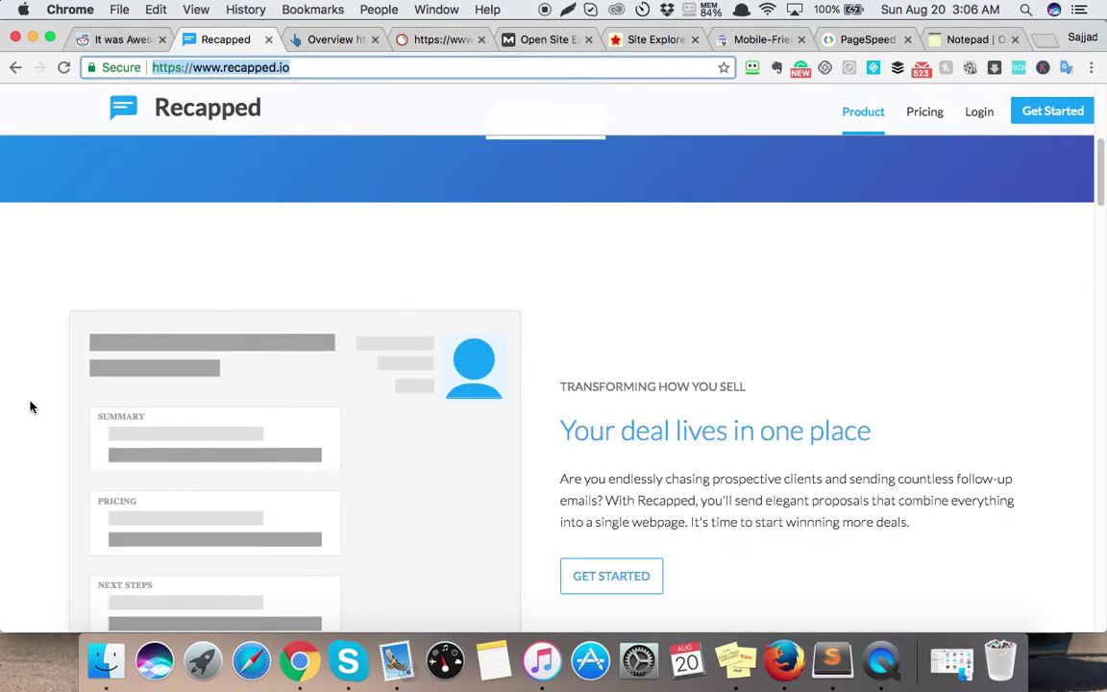
pyautogui.scroll(5, 3, 410)
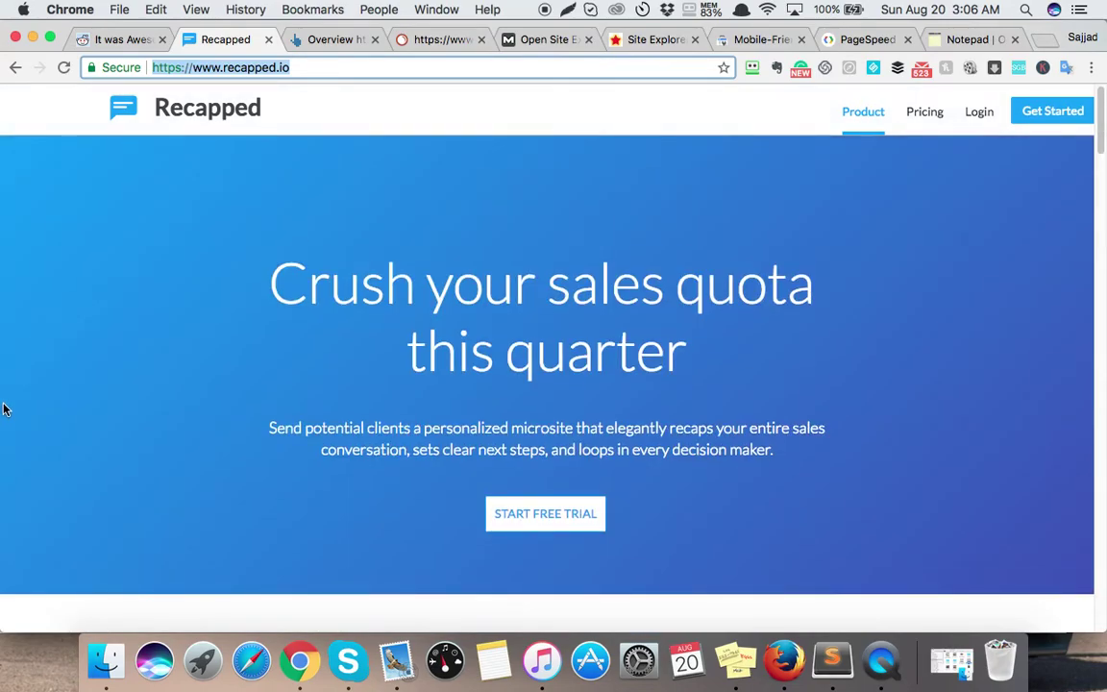
pyautogui.scroll(-5, 3, 408)
pyautogui.scroll(-5, 3, 397)
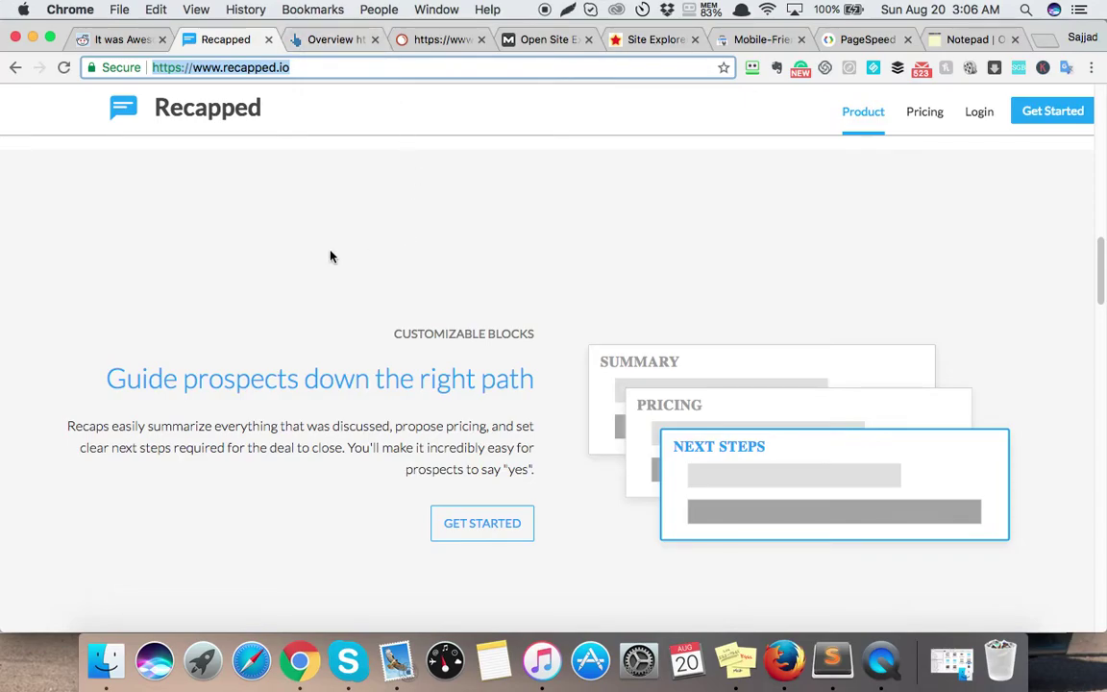
pyautogui.scroll(5, 905, 83)
pyautogui.scroll(5, 732, 317)
pyautogui.scroll(3, 733, 324)
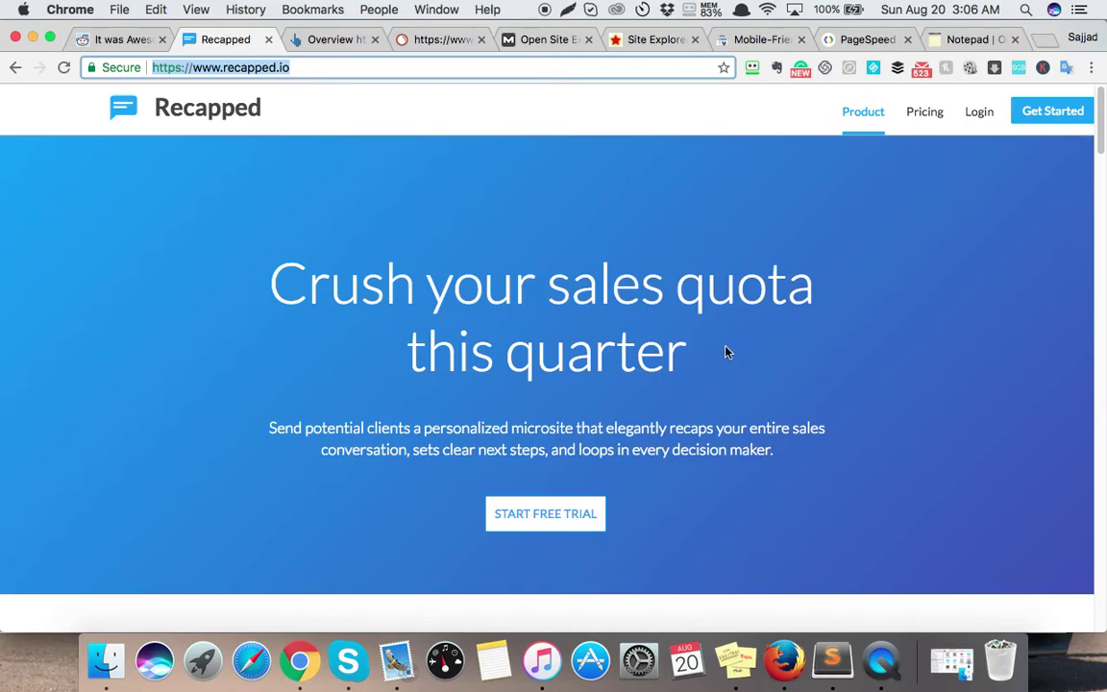
pyautogui.scroll(-3, 4, 382)
pyautogui.scroll(-7, 4, 382)
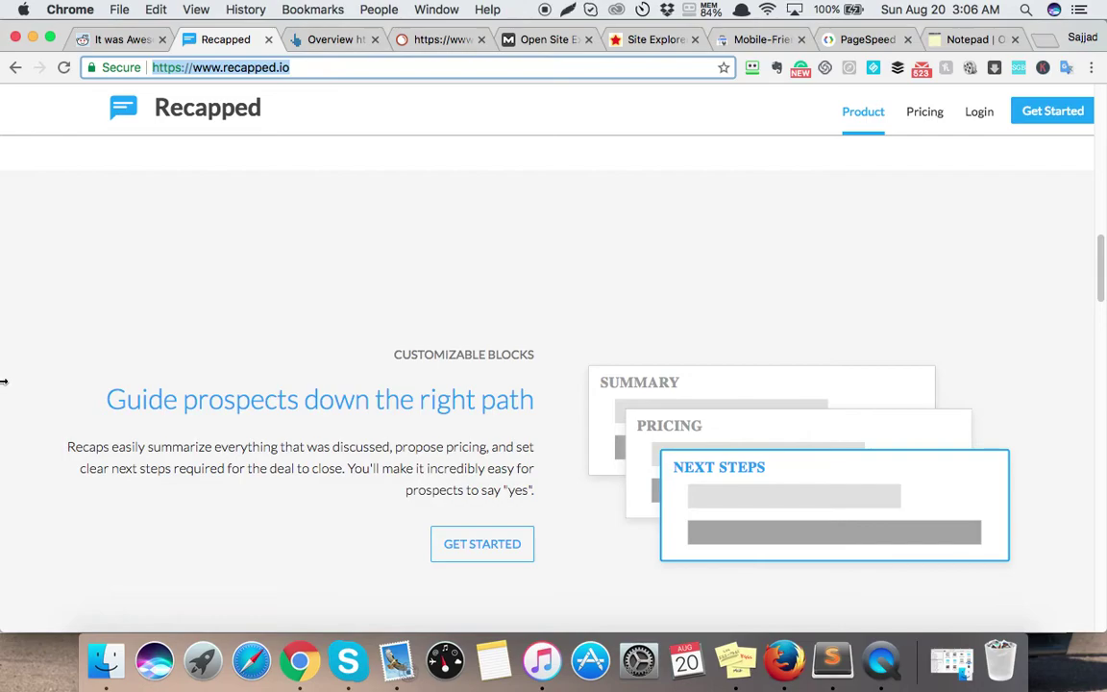
pyautogui.scroll(10, 29, 377)
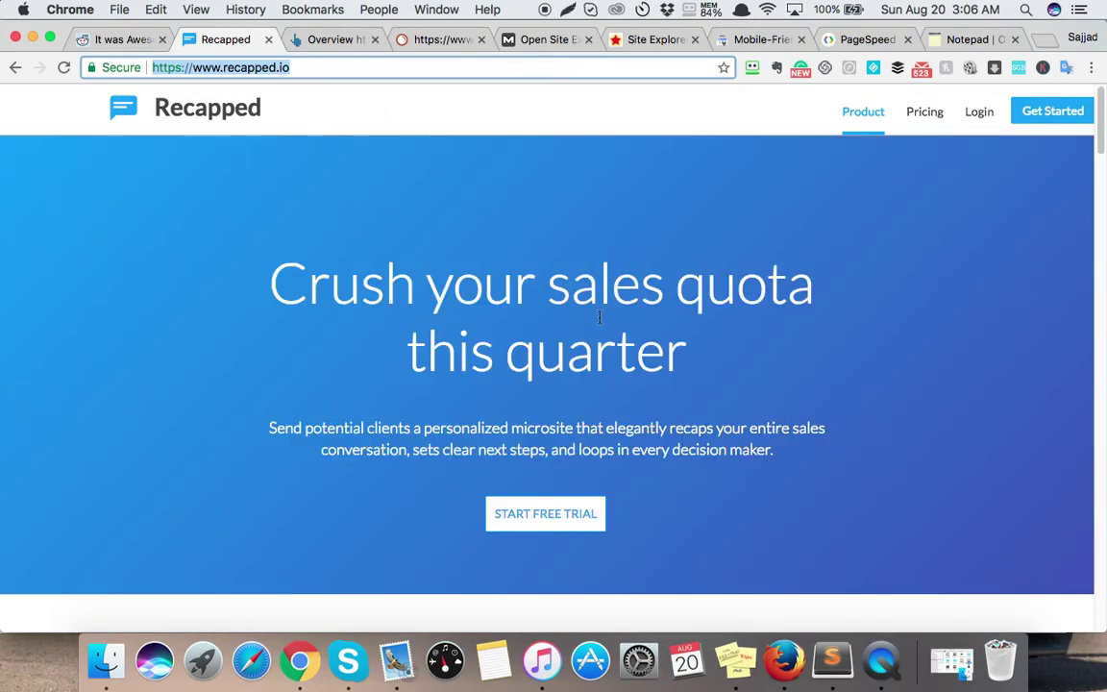
pyautogui.click(527, 242)
pyautogui.scroll(-4, 598, 321)
pyautogui.scroll(-2, 600, 322)
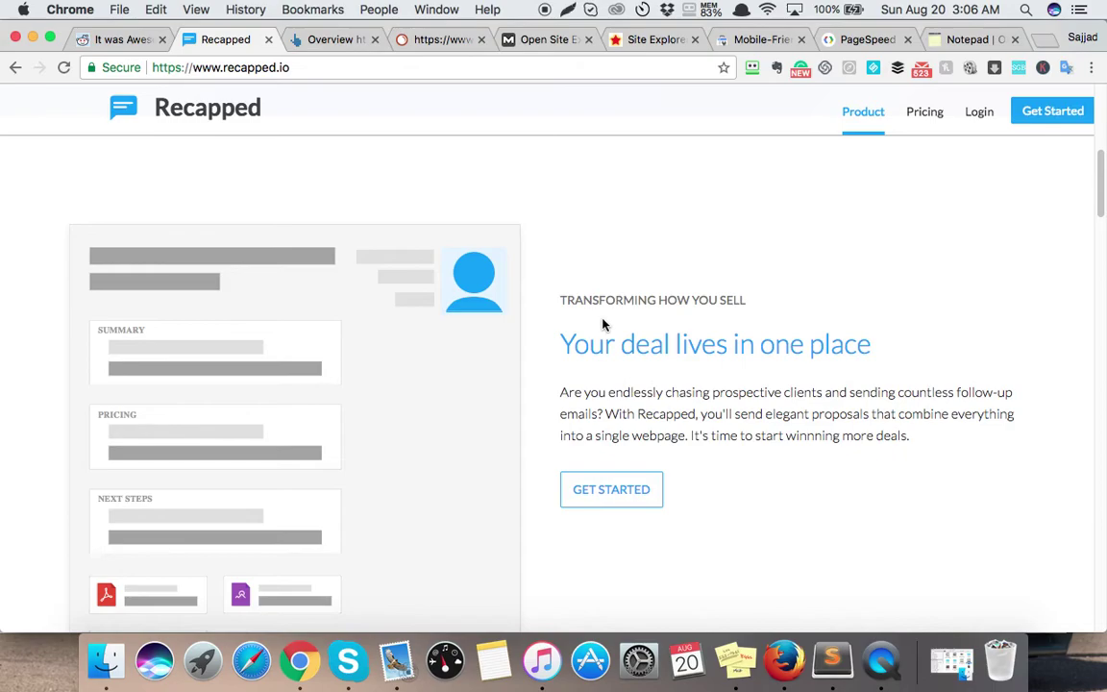
# Highlight the noted keywords 'sales, sales proposals, increasing sales' in Notepad.
pyautogui.scroll(4, 603, 325)
pyautogui.click(961, 40)
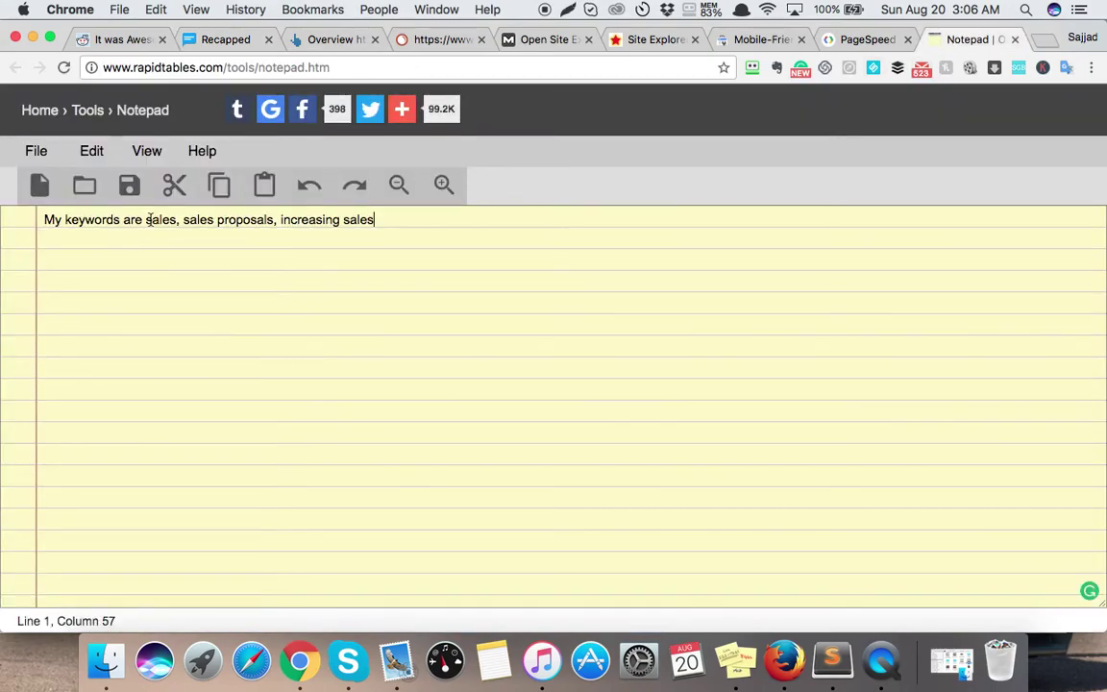
pyautogui.moveTo(149, 219); pyautogui.dragTo(418, 240)
pyautogui.click(420, 294)
# Glance at Majestic and SEMrush, ending on the Ahrefs overview showing no backlinks.
pyautogui.click(639, 39)
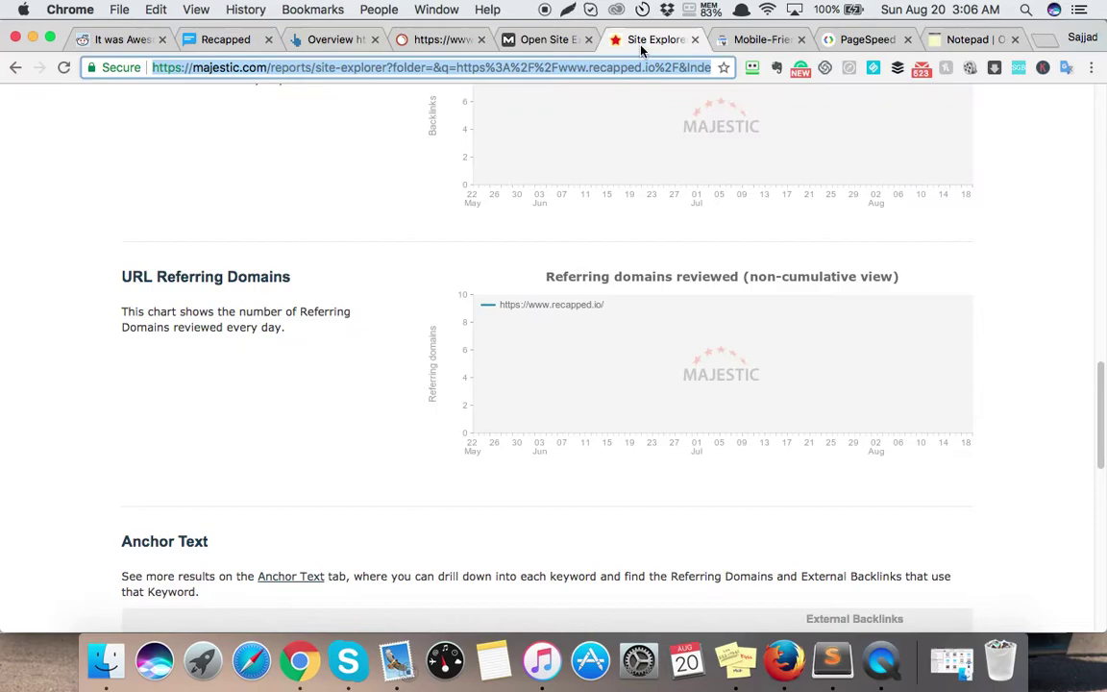
pyautogui.click(971, 41)
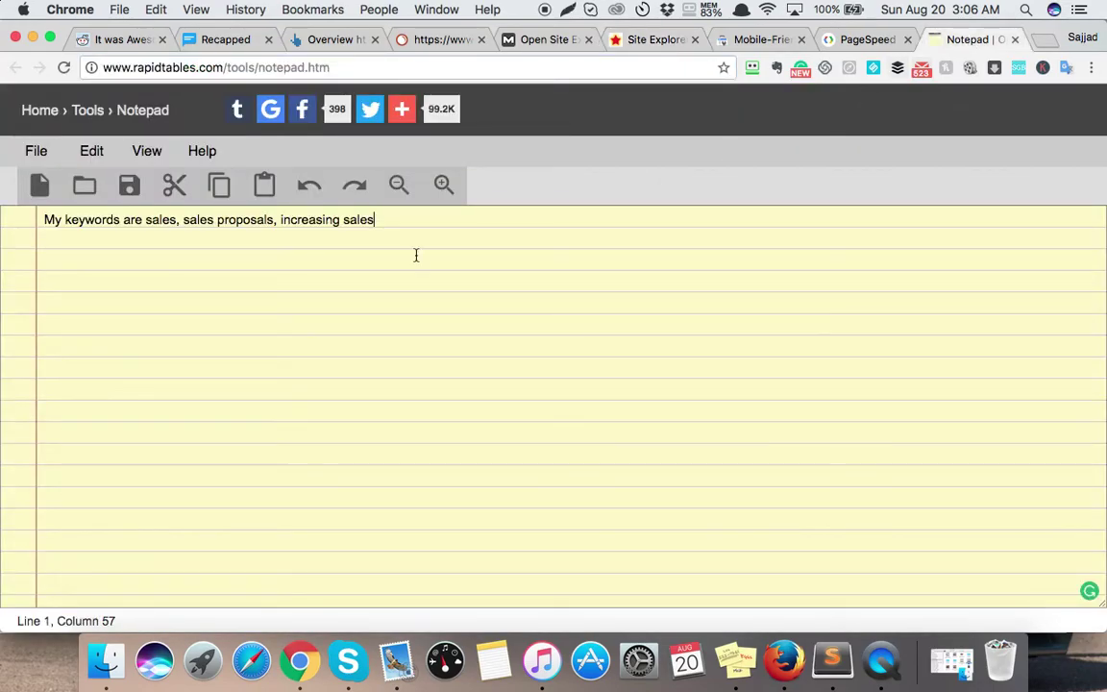
pyautogui.click(435, 41)
pyautogui.click(308, 39)
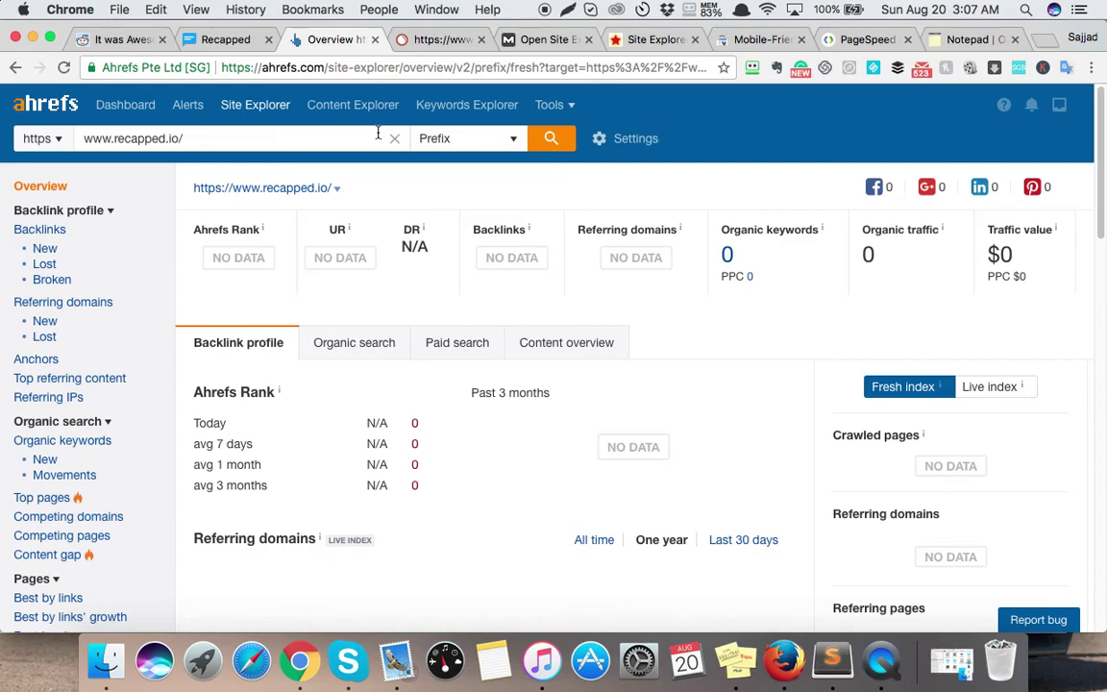
# Flip through the SEMrush, PageSpeed and Ahrefs tabs, ending on the Recapped homepage.
pyautogui.click(413, 39)
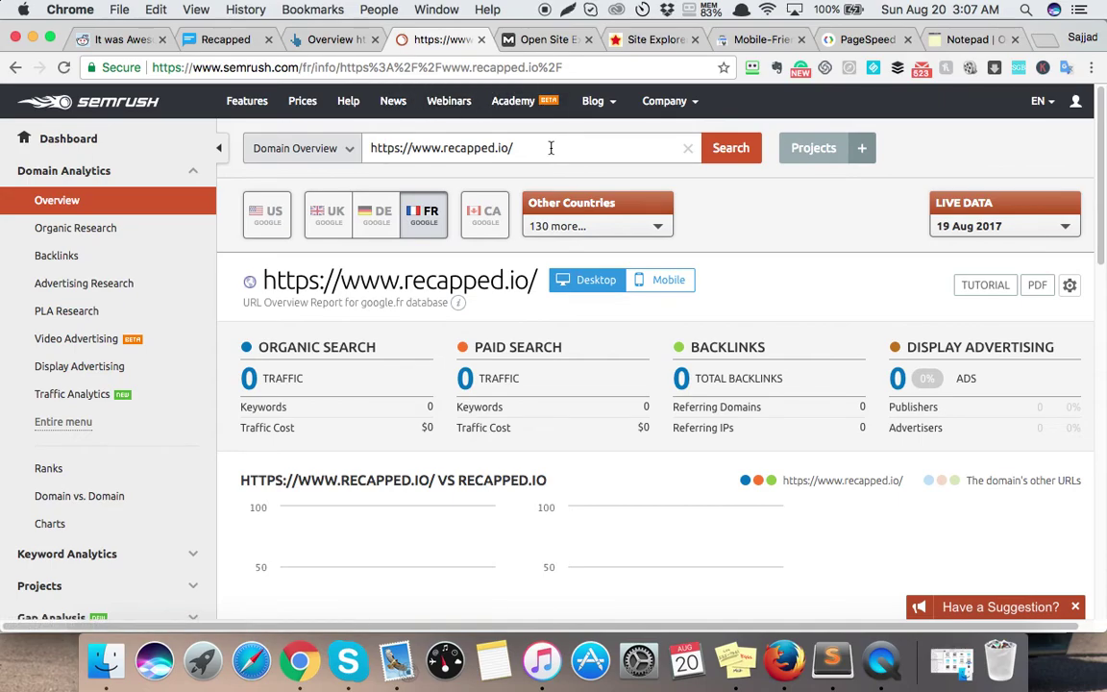
pyautogui.click(840, 43)
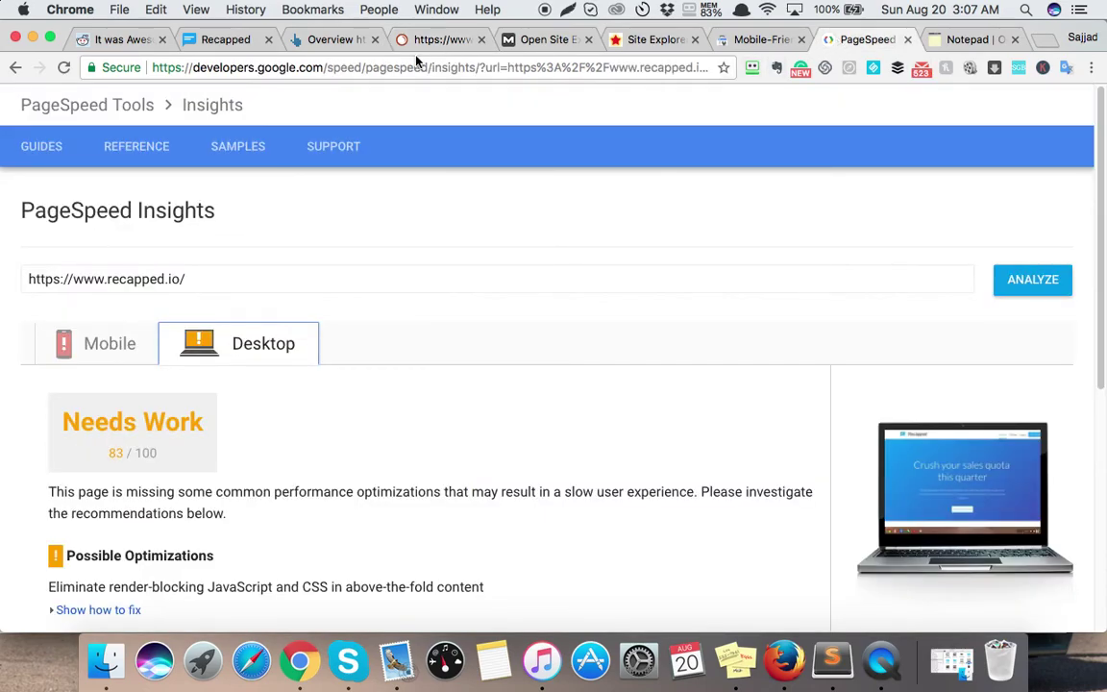
pyautogui.click(307, 43)
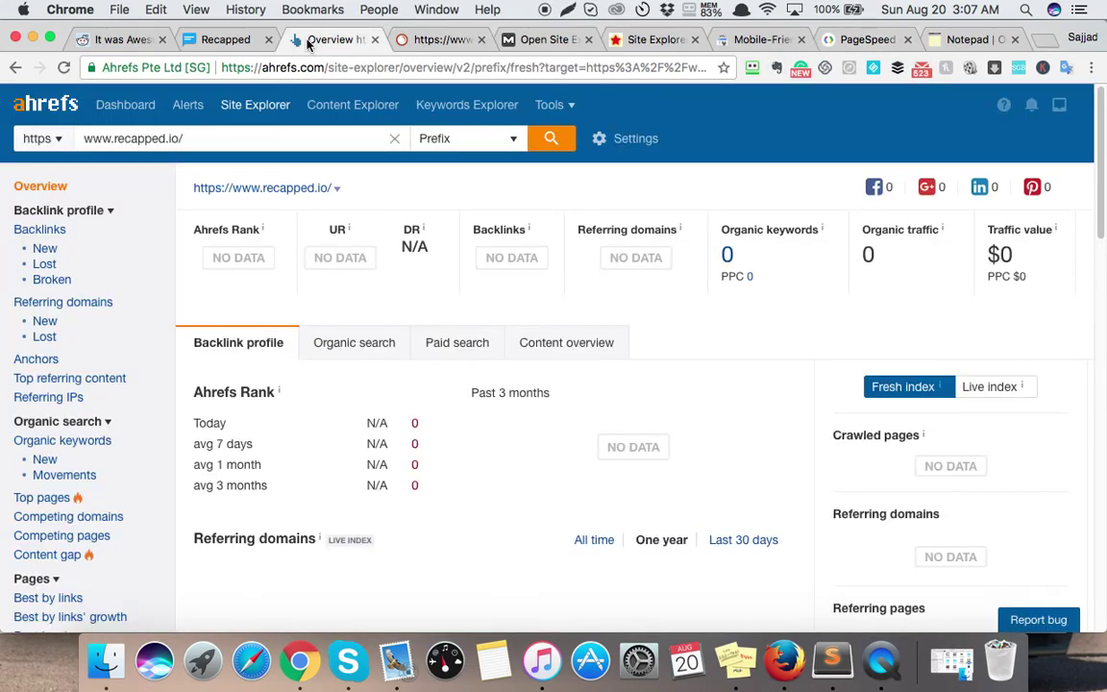
pyautogui.click(215, 44)
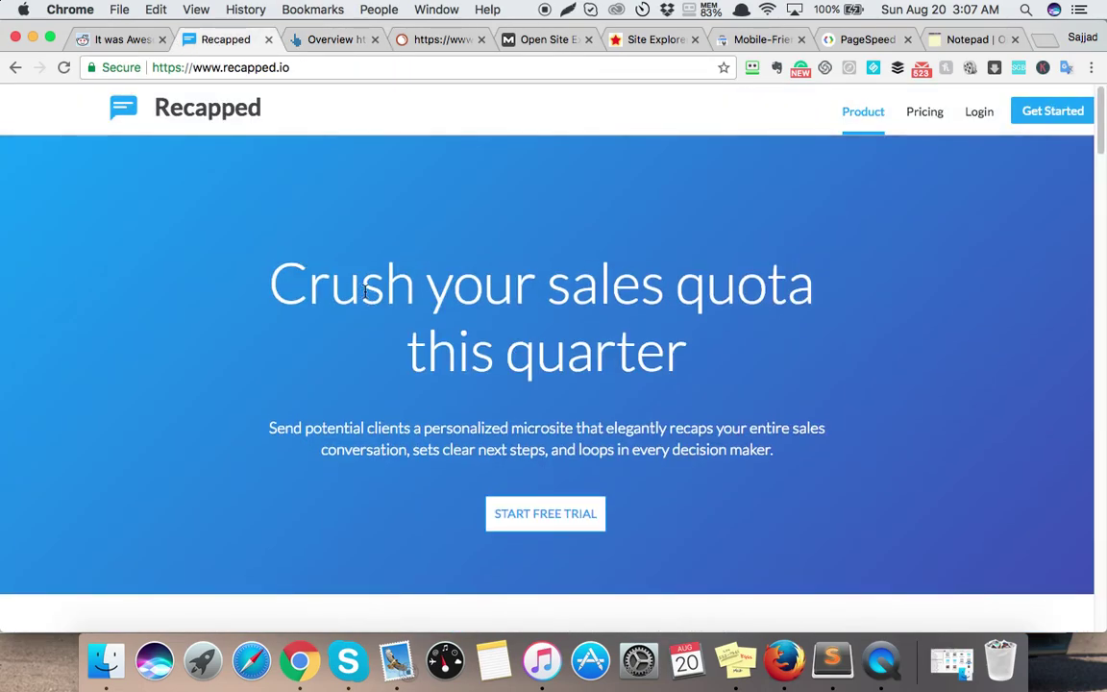